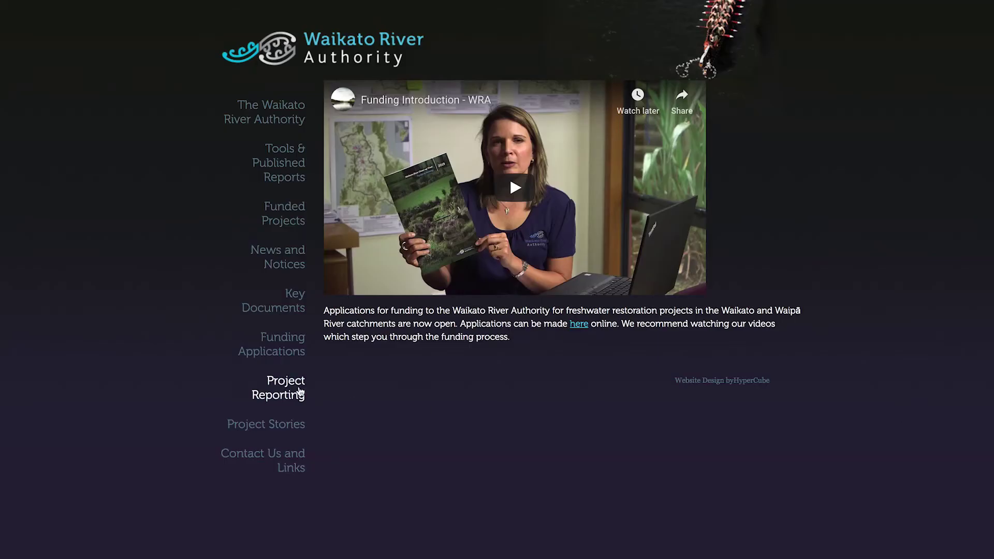
# - Open the Waikato River Authority Project Reporting page and read through its SmartyGrants reporting tips
pyautogui.click(300, 392)
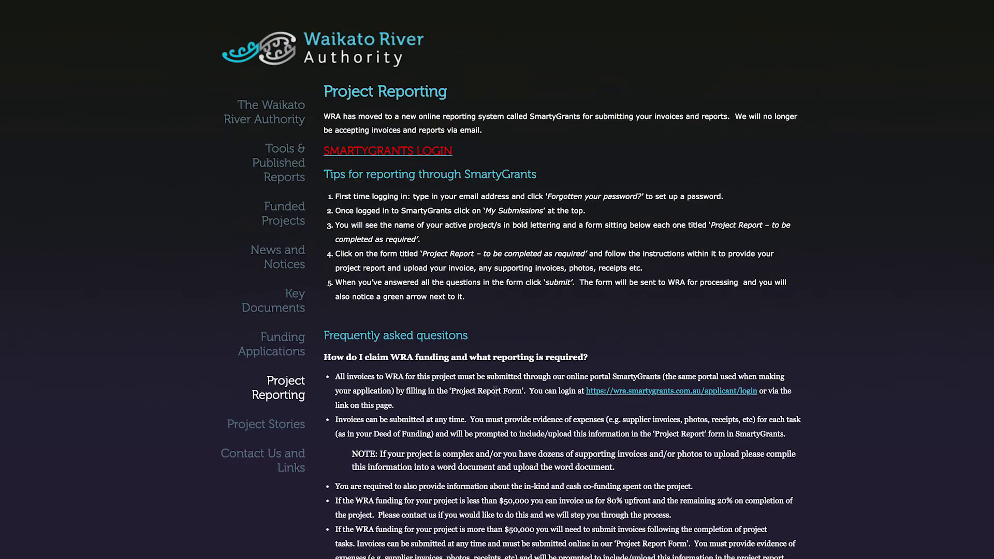
pyautogui.scroll(-3, 855, 394)
pyautogui.scroll(-5, 855, 394)
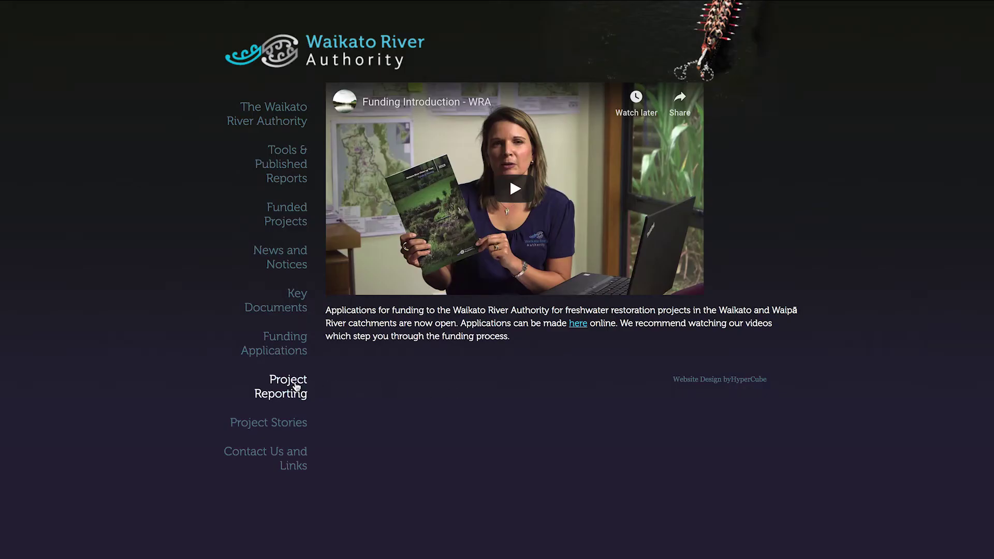
pyautogui.click(297, 387)
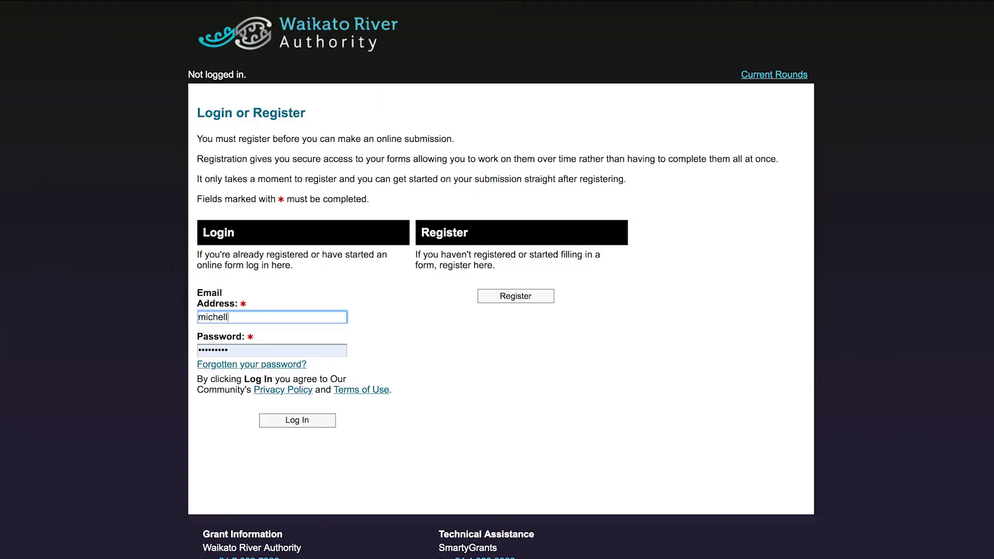
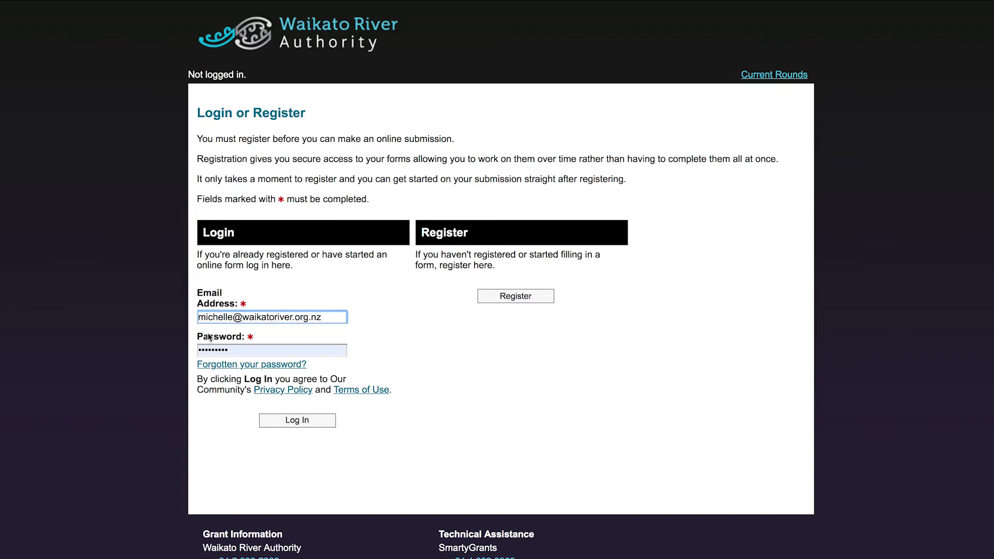
# - Log in to the SmartyGrants portal with the account e-mail address and password
pyautogui.press('Tab')
pyautogui.write('*********')
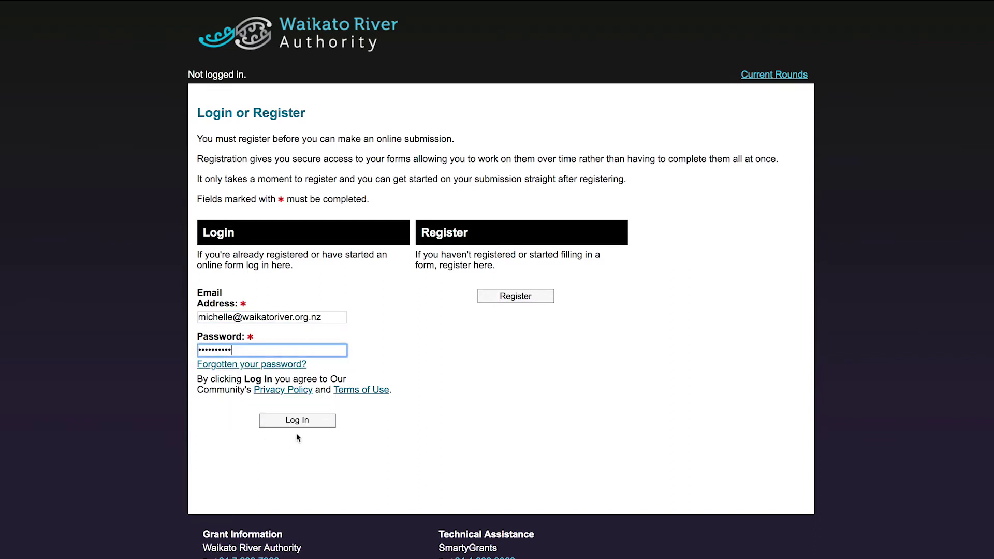
pyautogui.click(310, 421)
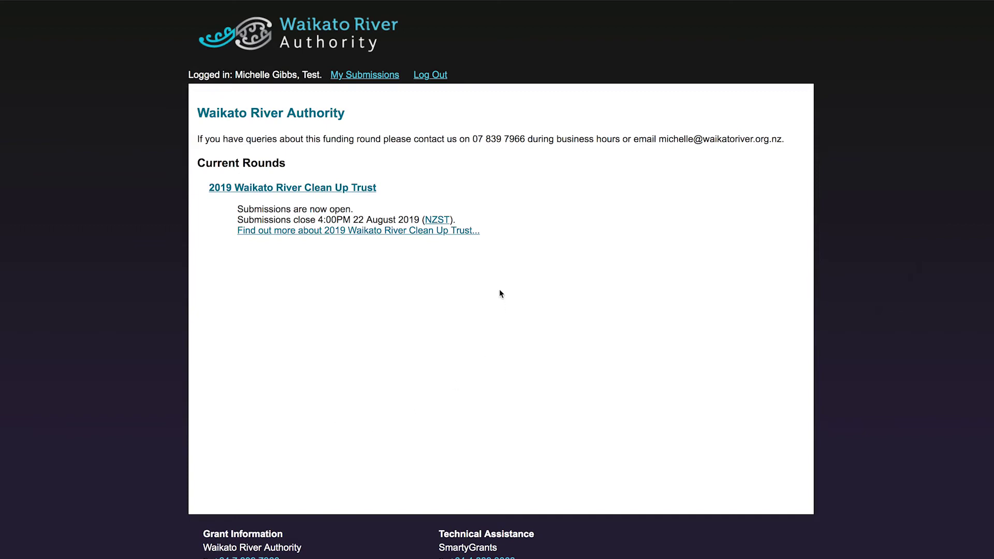
# - Go to My Submissions to list the in-progress Project Report and submitted applications
pyautogui.click(364, 75)
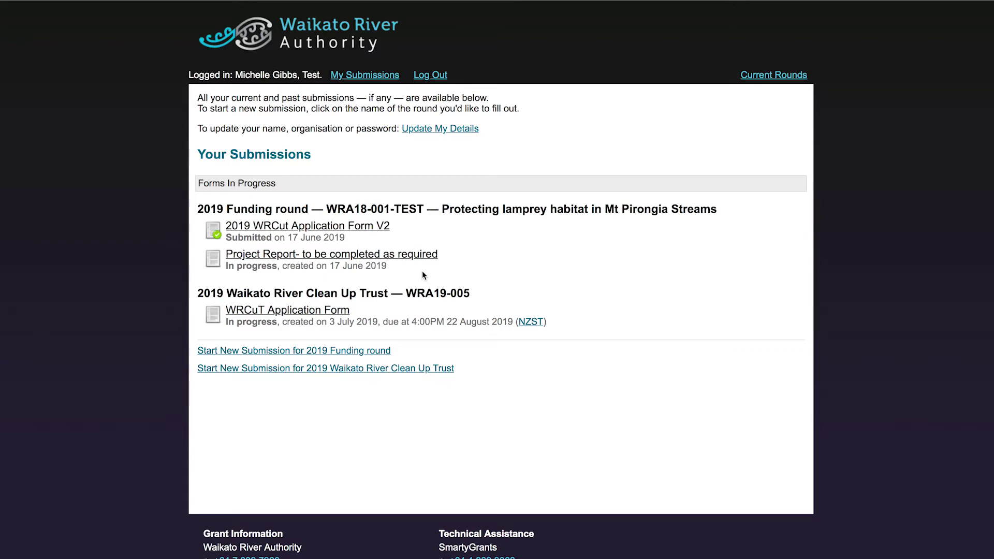
# - Open the in-progress Project Report and enter the submitter's full name in Report submitted by
pyautogui.click(406, 259)
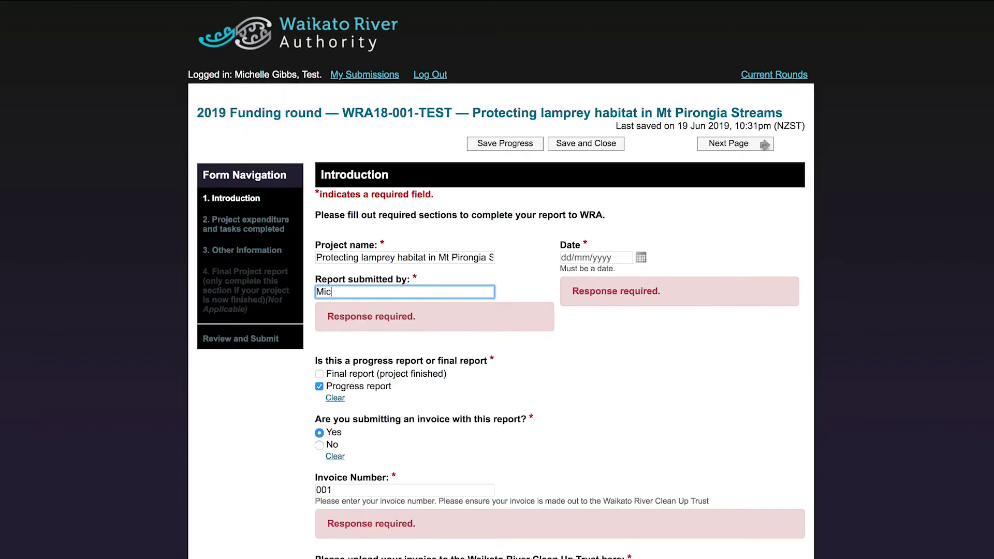
pyautogui.scroll(-1, 643, 252)
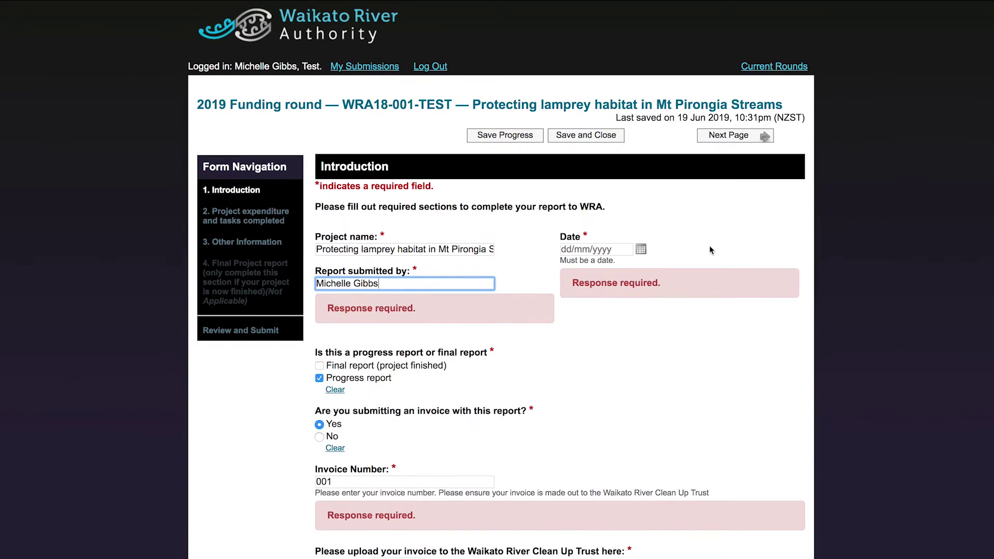
pyautogui.click(642, 252)
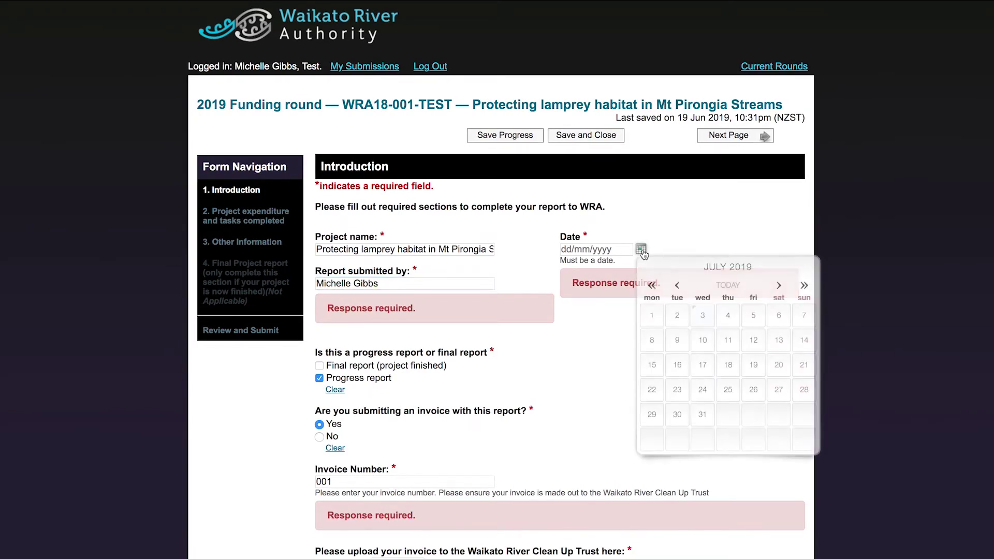
# - Date the report 1 July 2019, keep it a progress report only, and answer Yes to invoicing
pyautogui.click(677, 286)
pyautogui.click(678, 286)
pyautogui.click(679, 288)
pyautogui.click(660, 317)
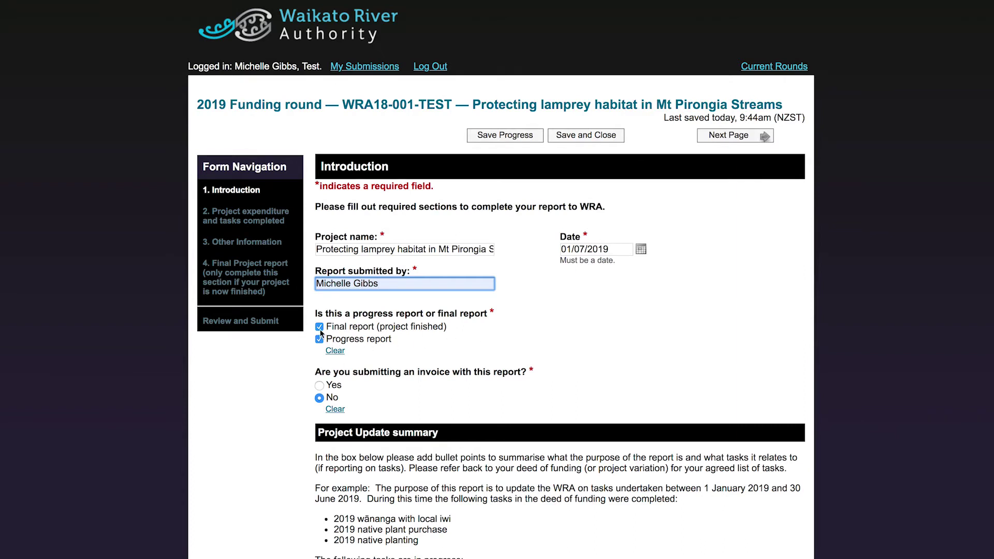
pyautogui.click(320, 329)
pyautogui.click(321, 332)
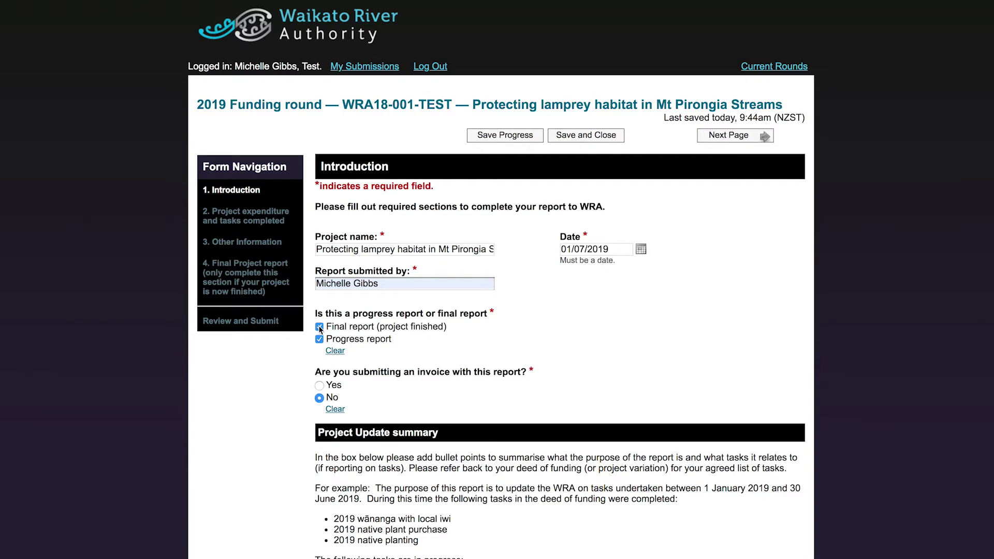
pyautogui.click(319, 328)
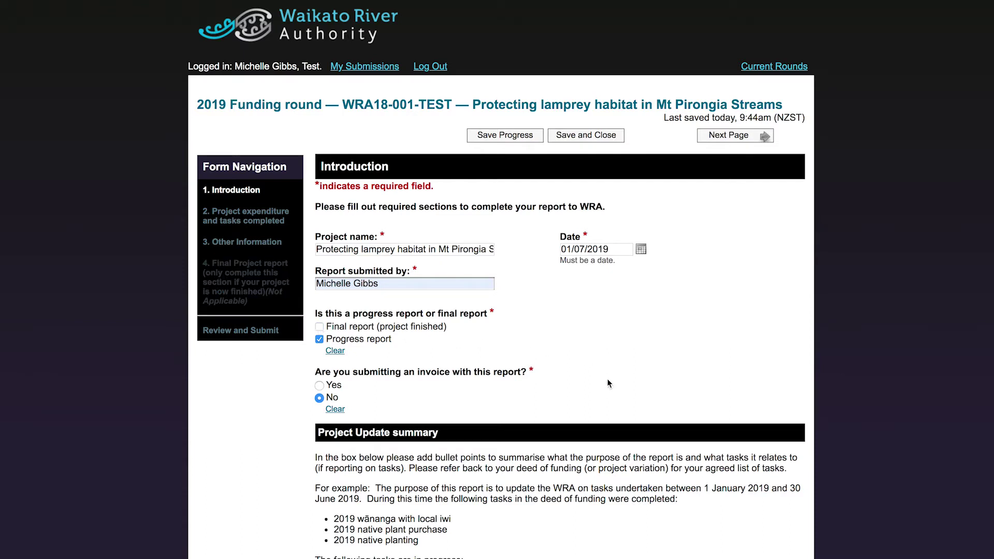
pyautogui.click(319, 386)
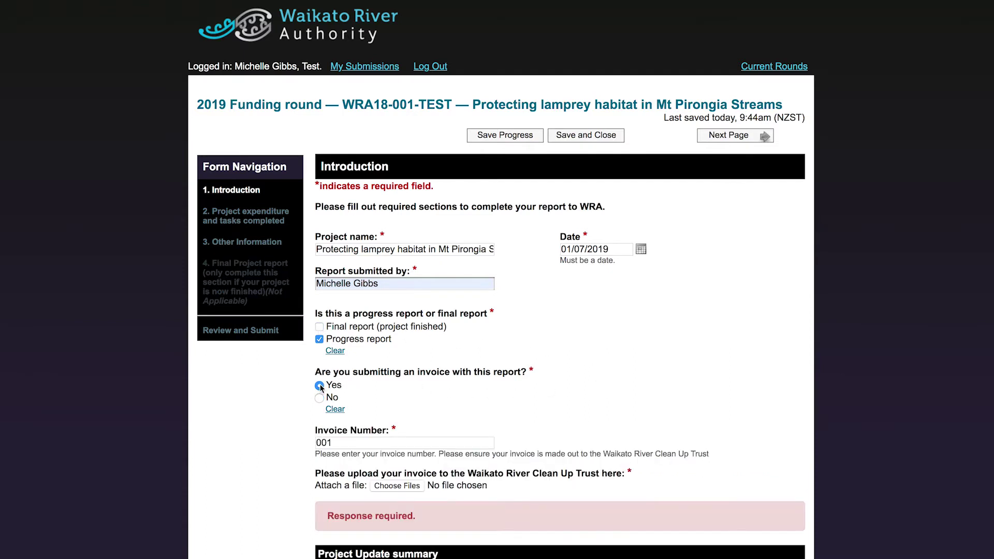
# - Attach Supporting invoice for sample processing.docx as the report's invoice
pyautogui.click(412, 486)
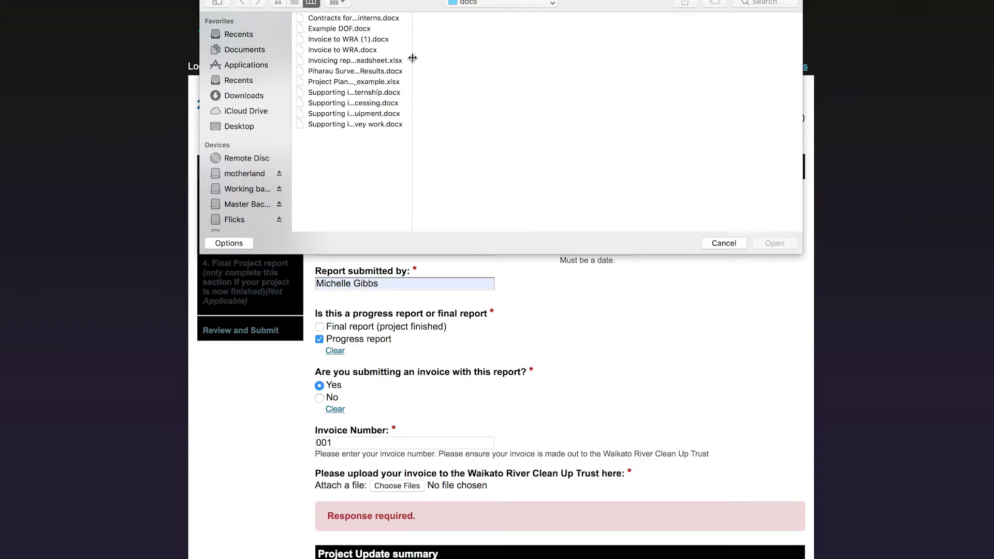
pyautogui.moveTo(413, 60); pyautogui.dragTo(525, 64)
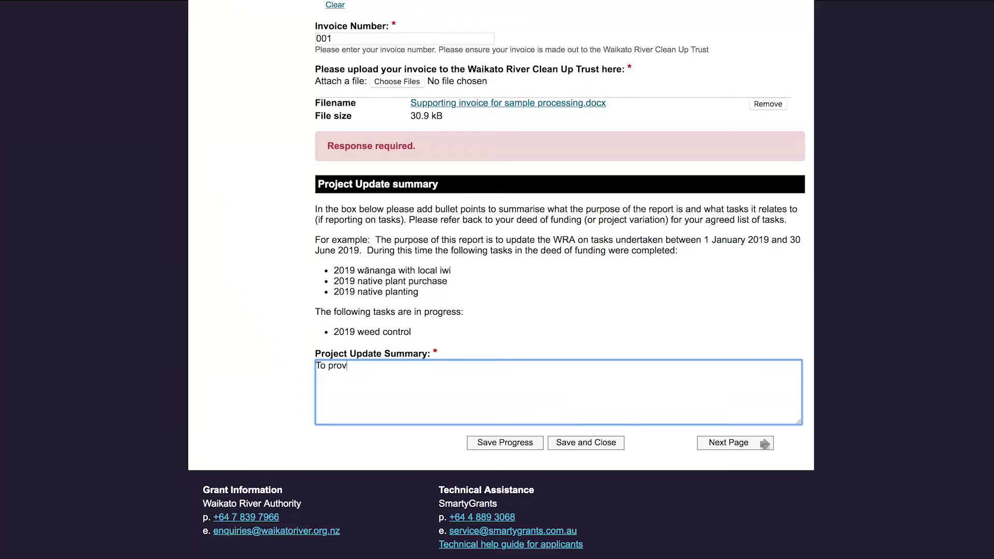
# - Summarise the completed Piharau Survey and 2-iwi-intern internship tasks, then continue to the next page
pyautogui.write('n the following recently completed ')
pyautogui.write('tasks from our Deed of Funding')
pyautogui.write(':')
pyautogui.write('  • Piharau Survey ')
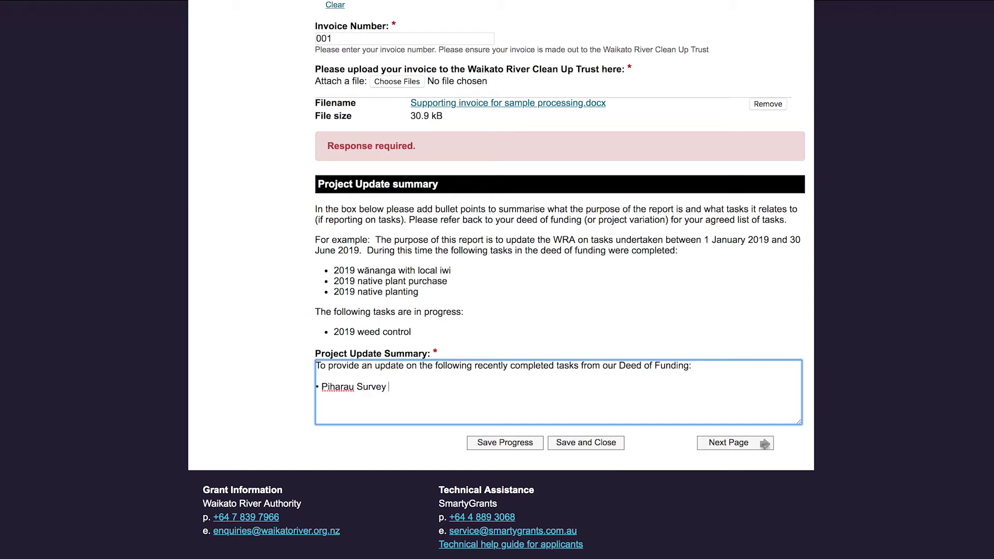
pyautogui.write('- 16 days across 8 waterways')
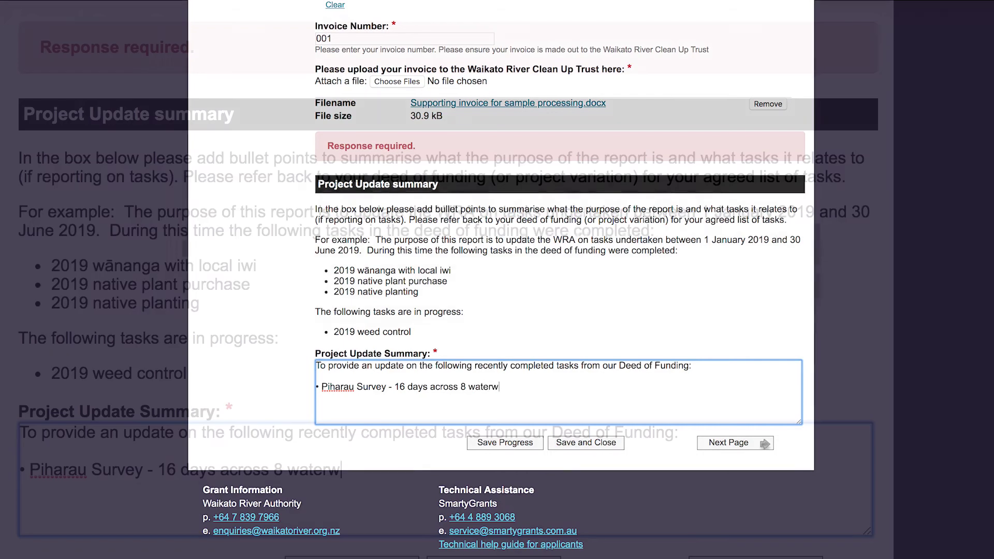
pyautogui.press('Return')
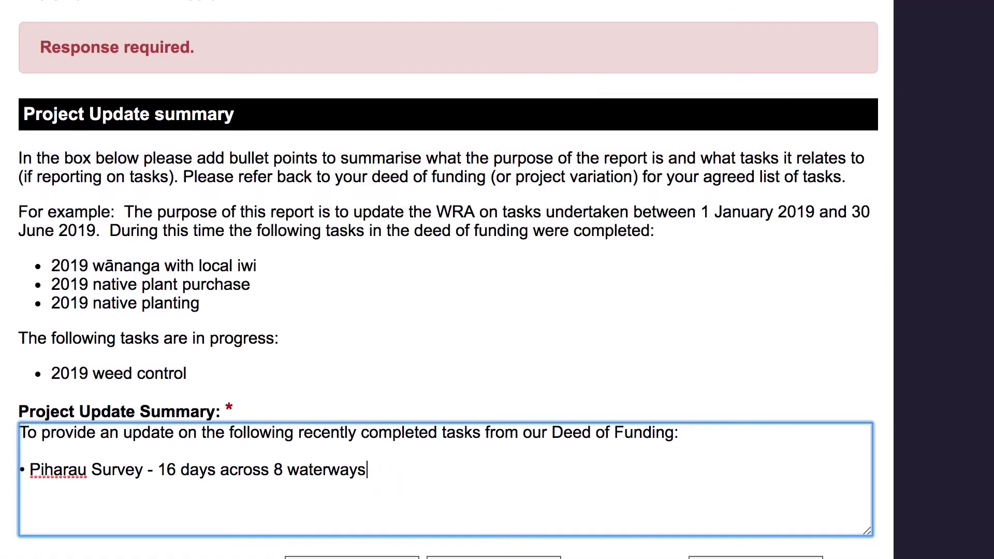
pyautogui.write('•Internship - for 2 ')
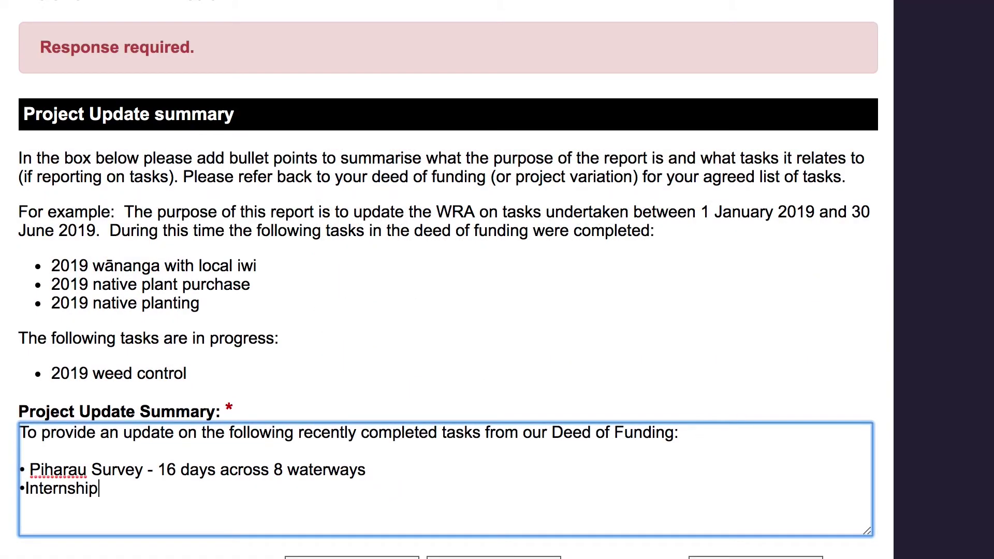
pyautogui.write('iwi interns')
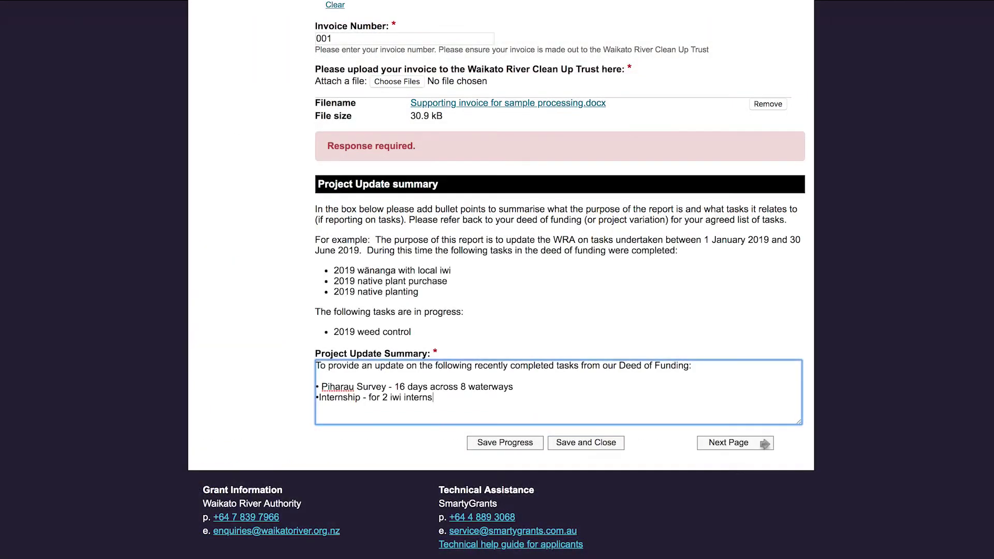
pyautogui.click(730, 443)
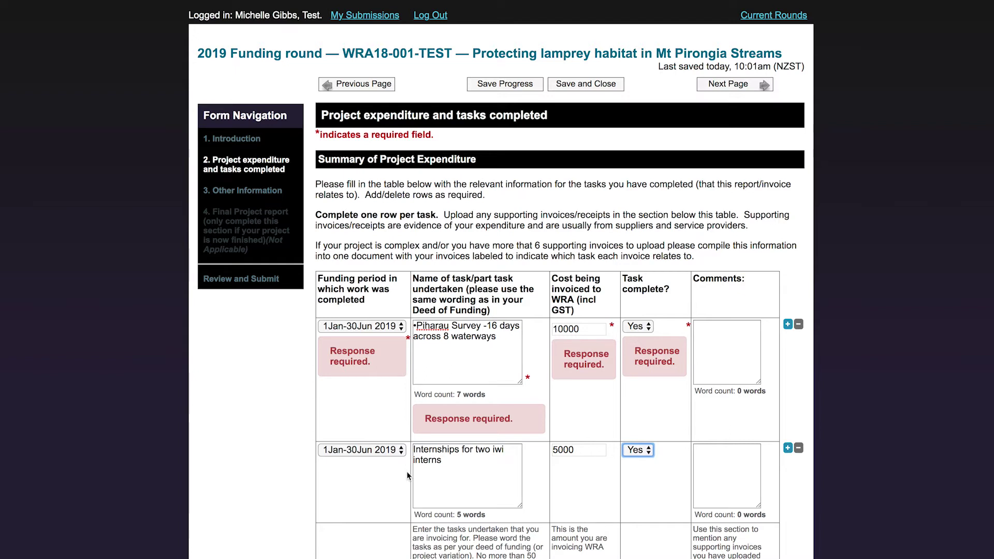
# - Fill row 1 with 1Jan-30Jun 2019, 'Piharau Survey -16 days across 8 waterways' and cost 10000
pyautogui.click(400, 326)
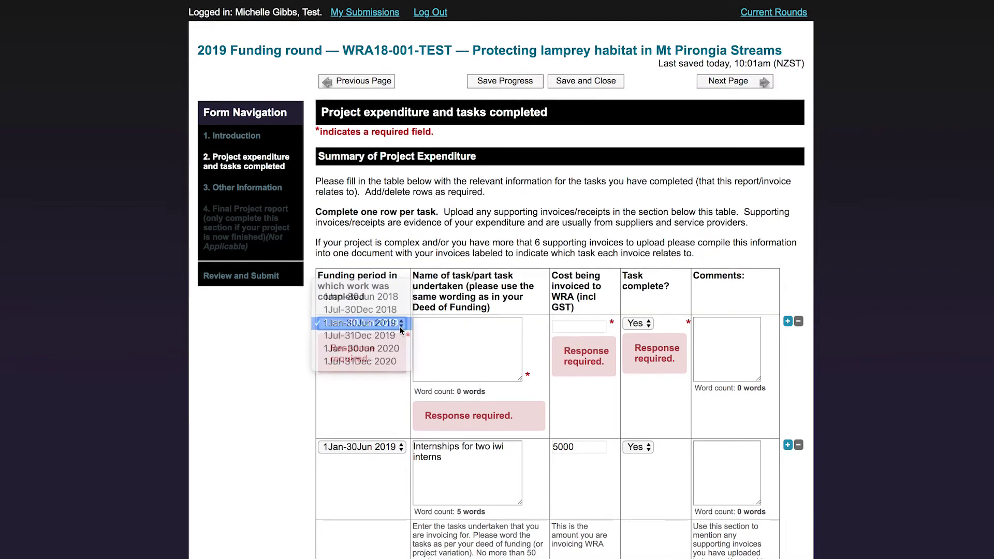
pyautogui.click(400, 327)
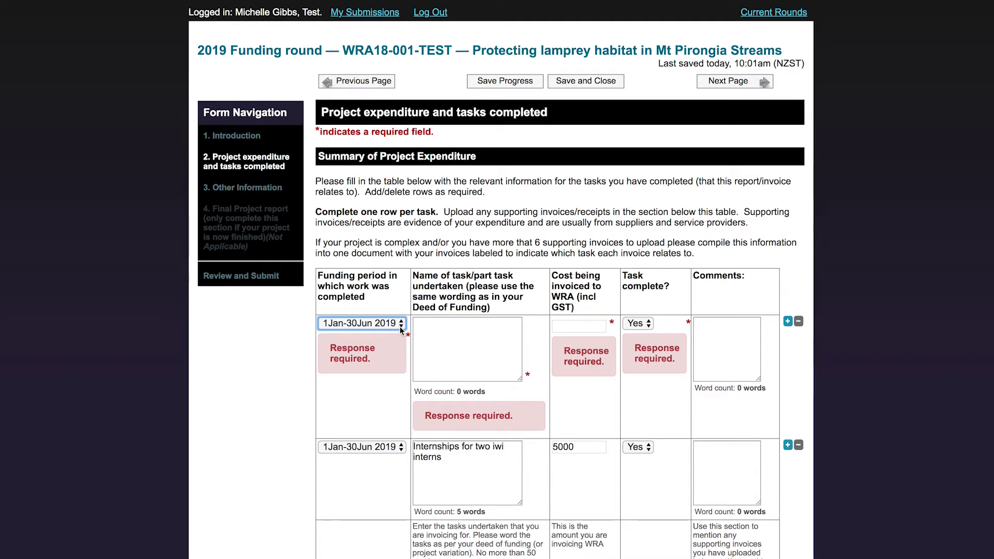
pyautogui.click(430, 331)
pyautogui.write('Piharau S')
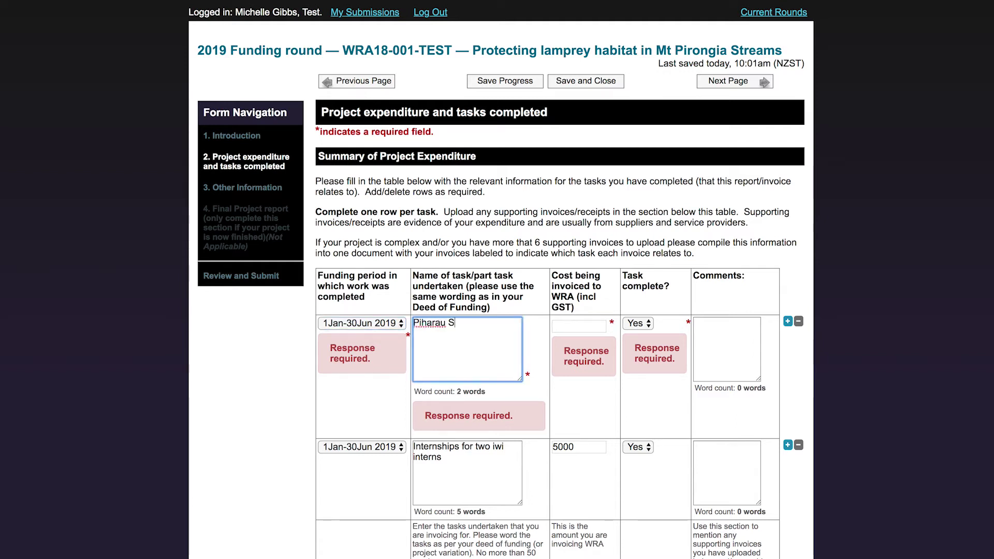
pyautogui.write('urvey -16 ')
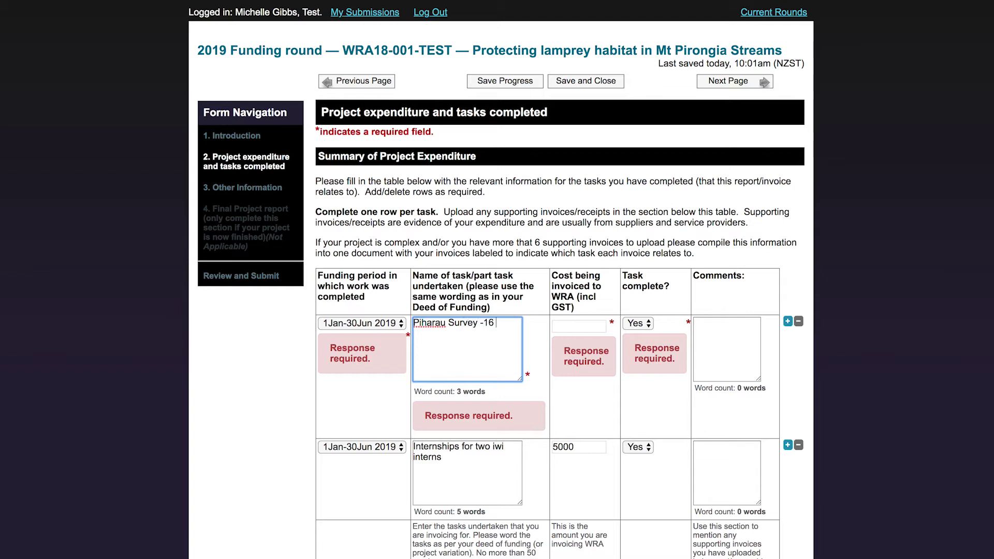
pyautogui.write('days across')
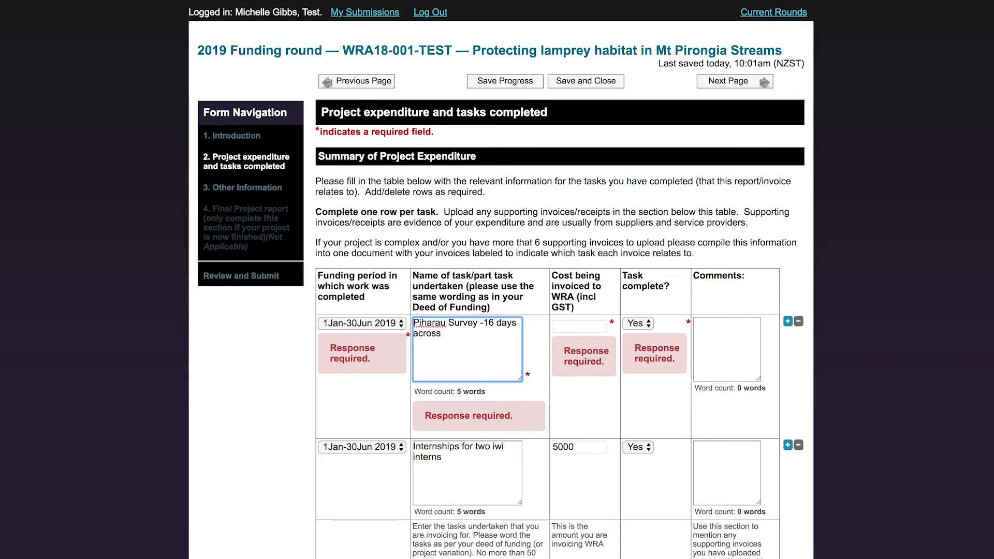
pyautogui.write(' 8 waterways')
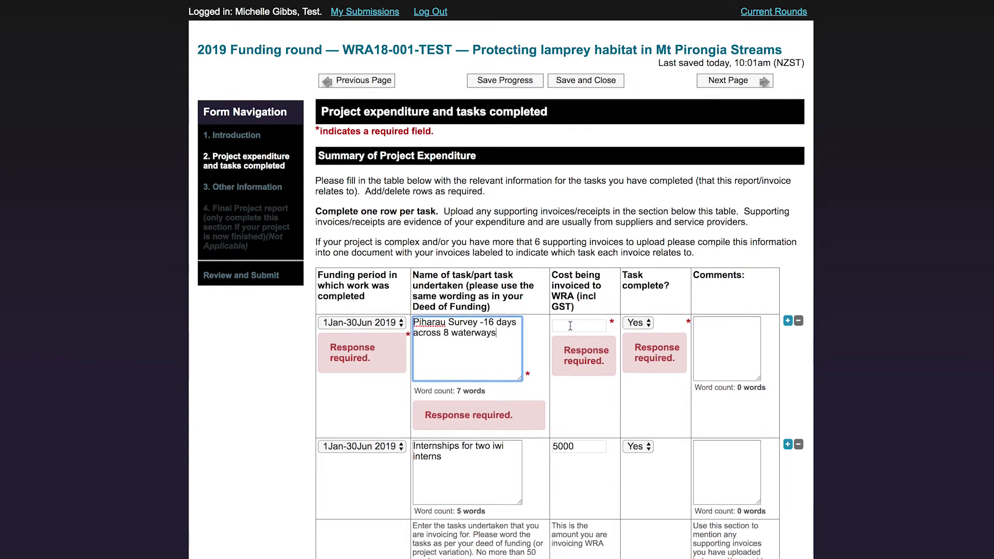
pyautogui.press('Tab')
pyautogui.write('10000')
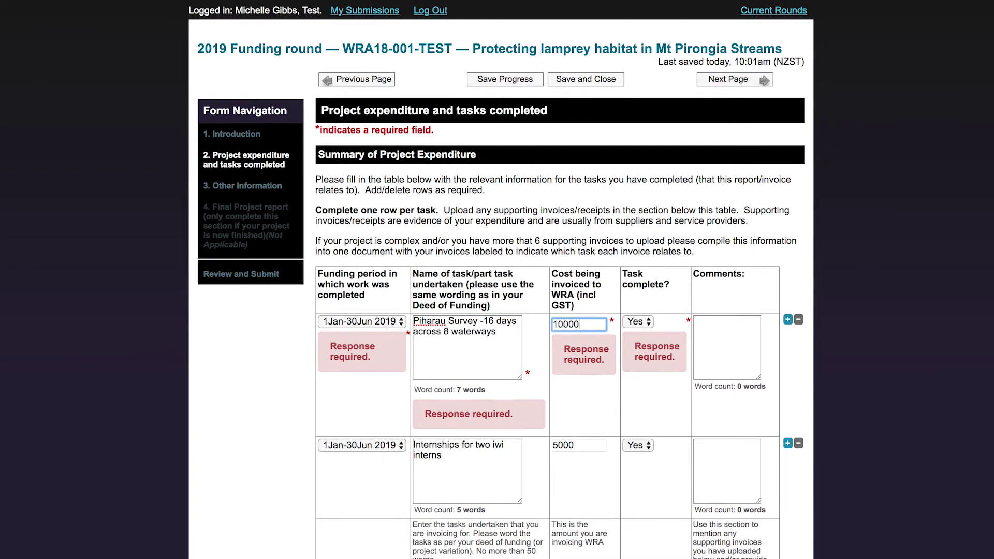
pyautogui.click(638, 324)
# - Comment the survey row with its invoice cost breakdown and internships with 'Contracts provided as evidence of employment.'
pyautogui.click(709, 329)
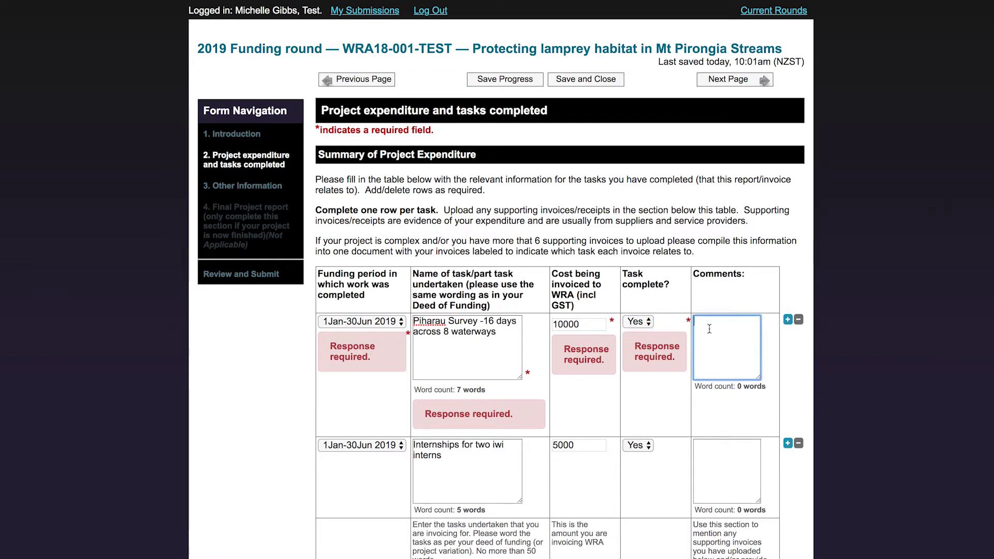
pyautogui.write('See suppo')
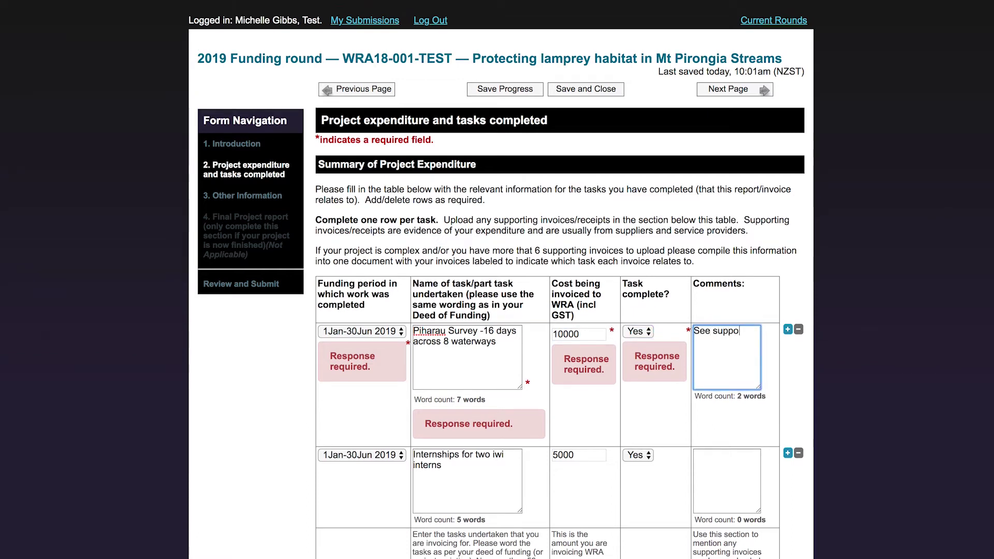
pyautogui.write('rting invoices for Survey equipment')
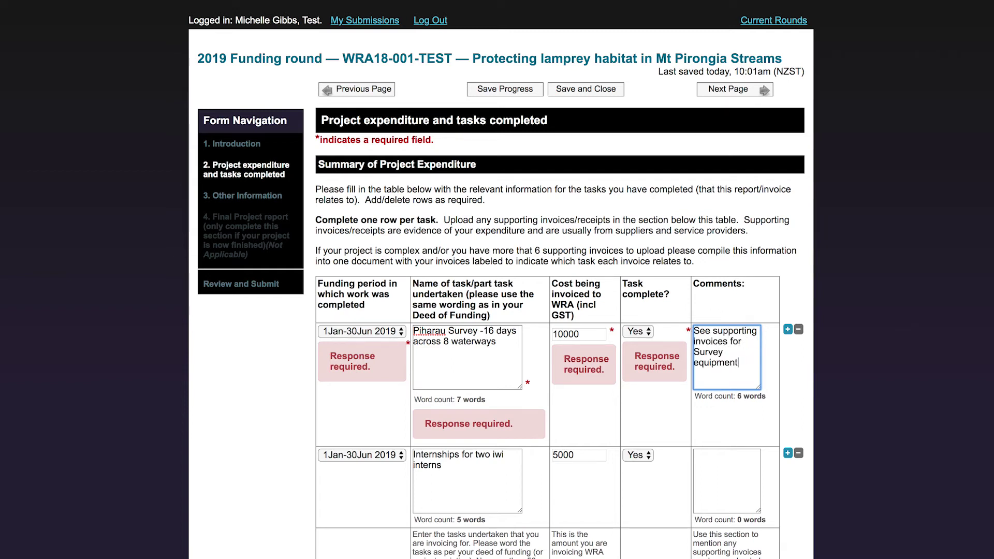
pyautogui.write(' $500, sam')
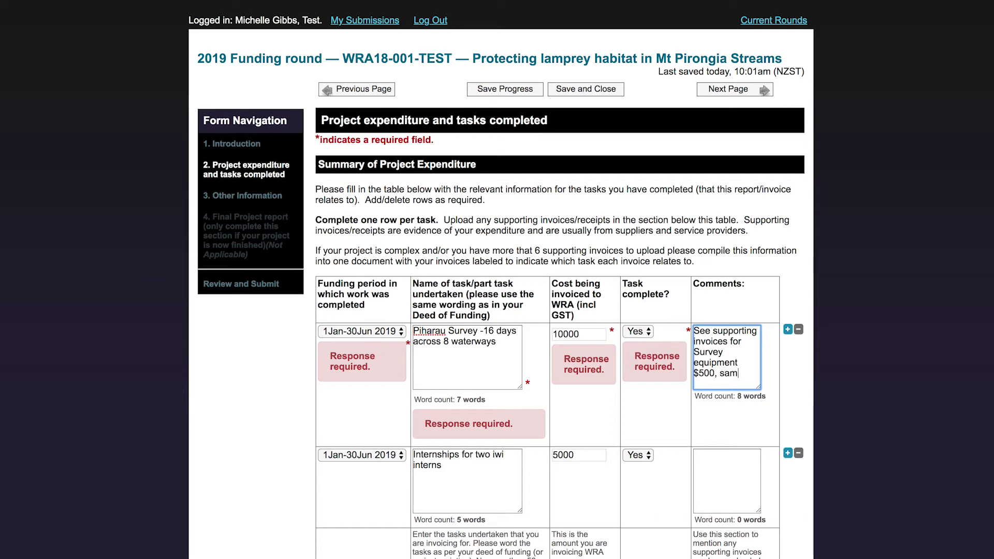
pyautogui.write('ple processing $2000, and survey equ')
pyautogui.press('BackSpace')
pyautogui.press('BackSpace')
pyautogui.press('BackSpace')
pyautogui.write('work')
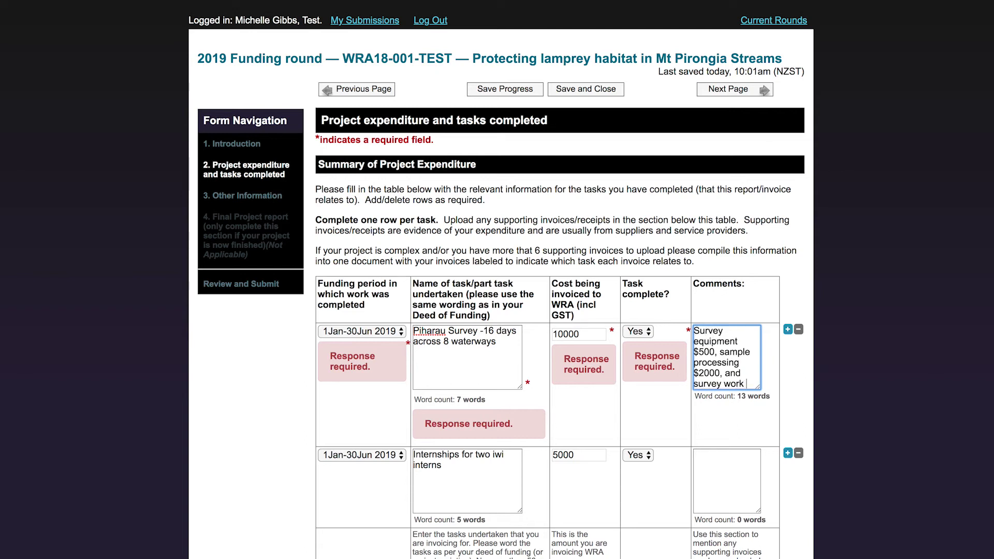
pyautogui.write(' $7500.')
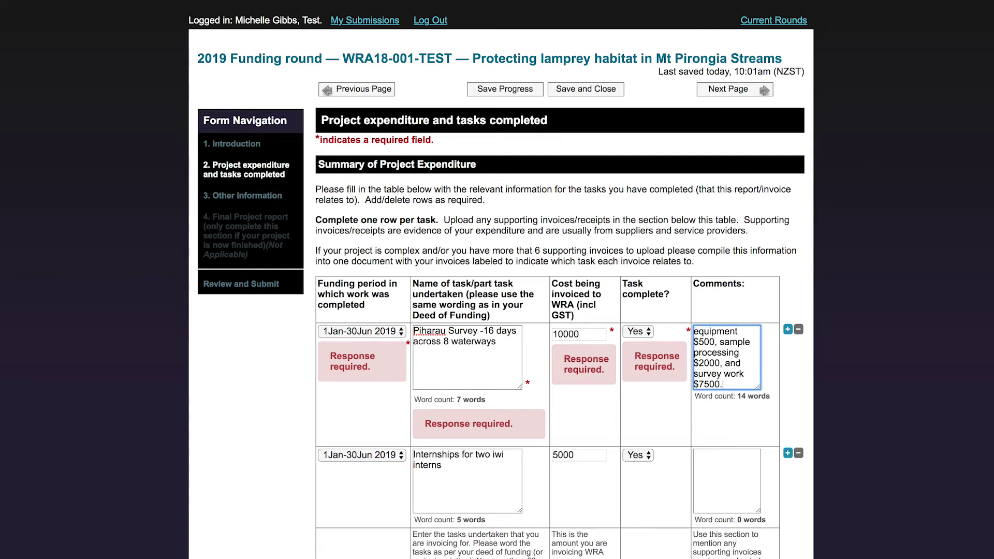
pyautogui.scroll(-3, 636, 359)
pyautogui.click(504, 394)
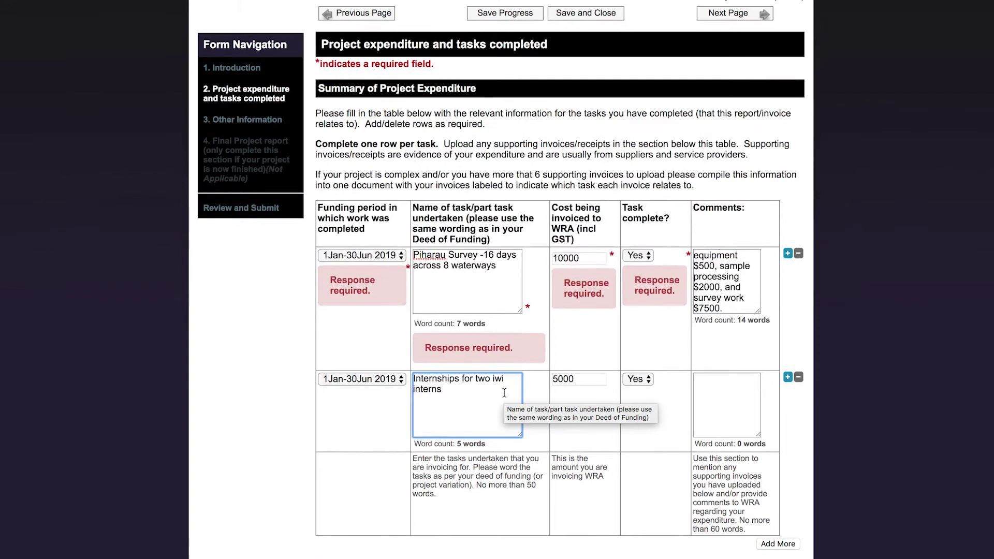
pyautogui.click(576, 381)
pyautogui.click(721, 399)
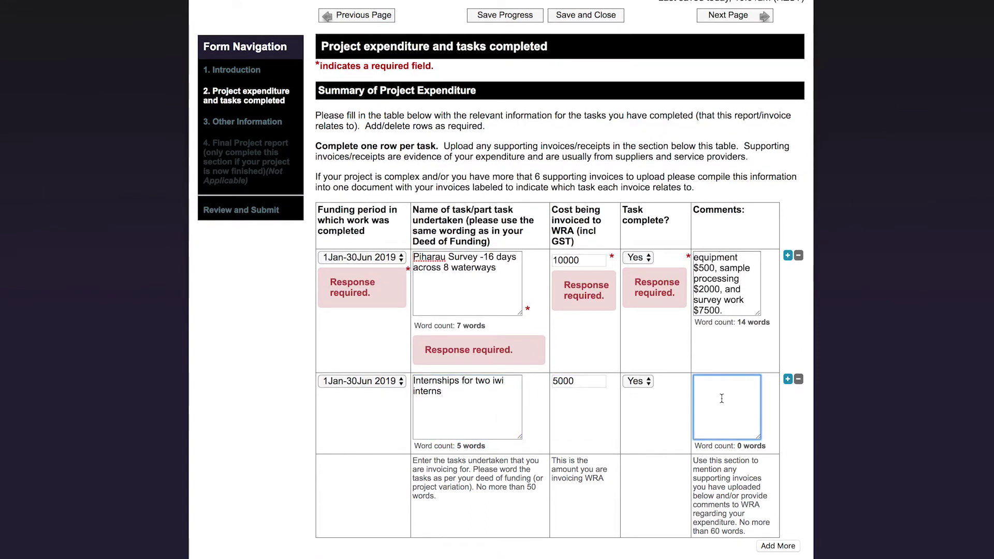
pyautogui.write('Contracts provided as evid')
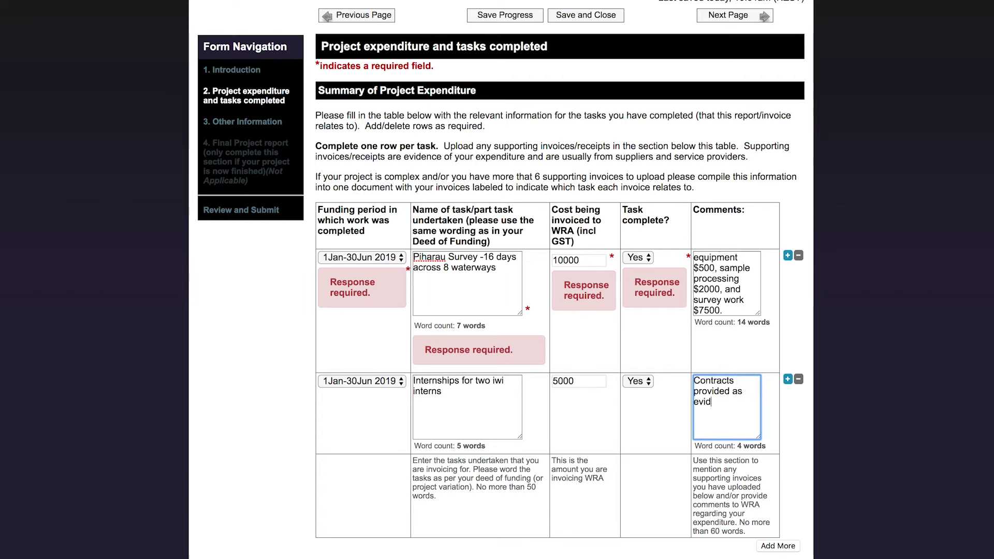
pyautogui.write('ence of employment')
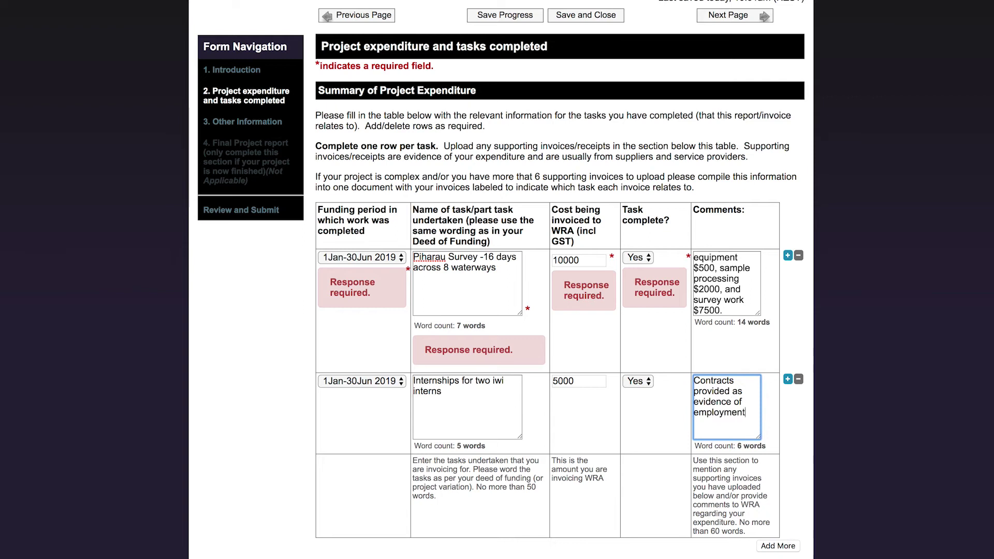
pyautogui.write('.')
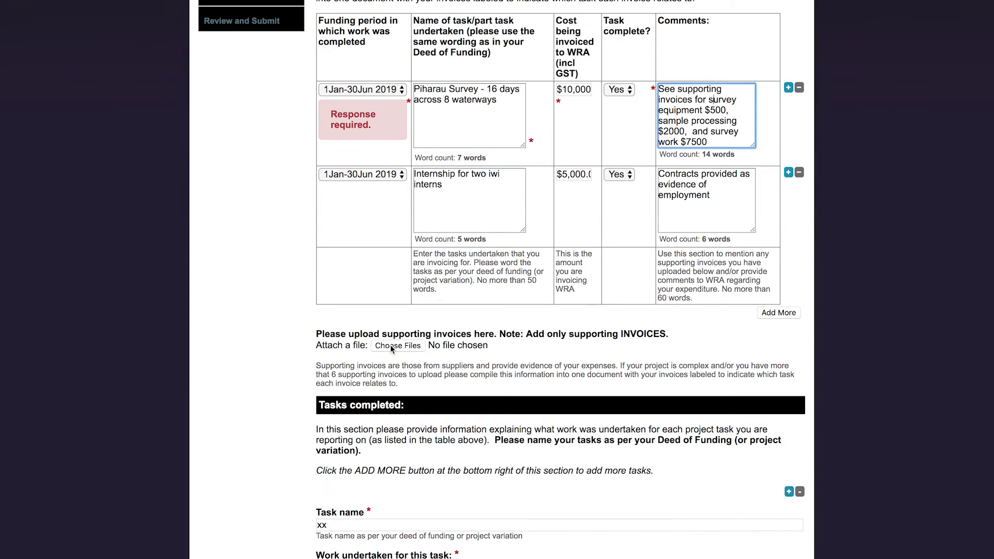
# - Upload Piharau Survey invoices.docx as a supporting invoice
pyautogui.click(408, 345)
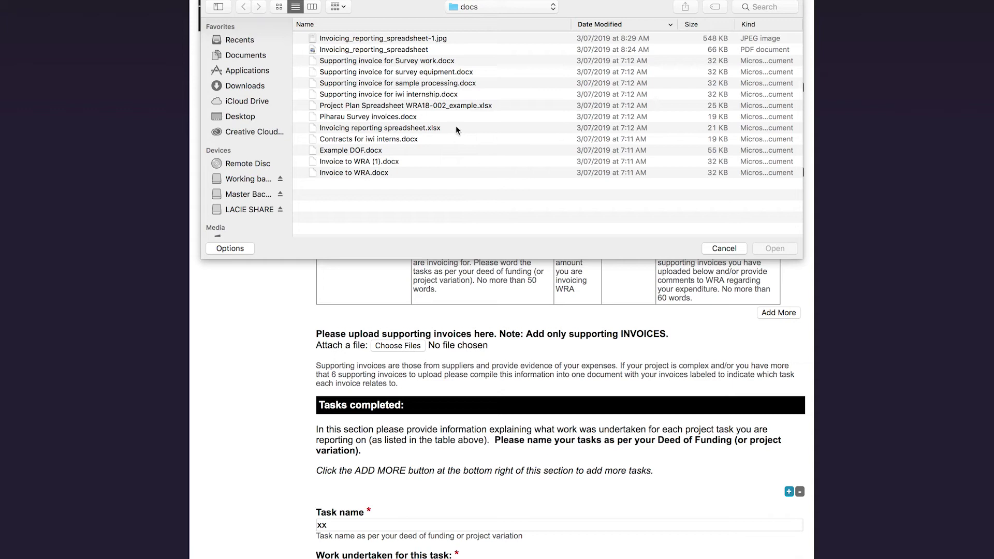
pyautogui.click(436, 119)
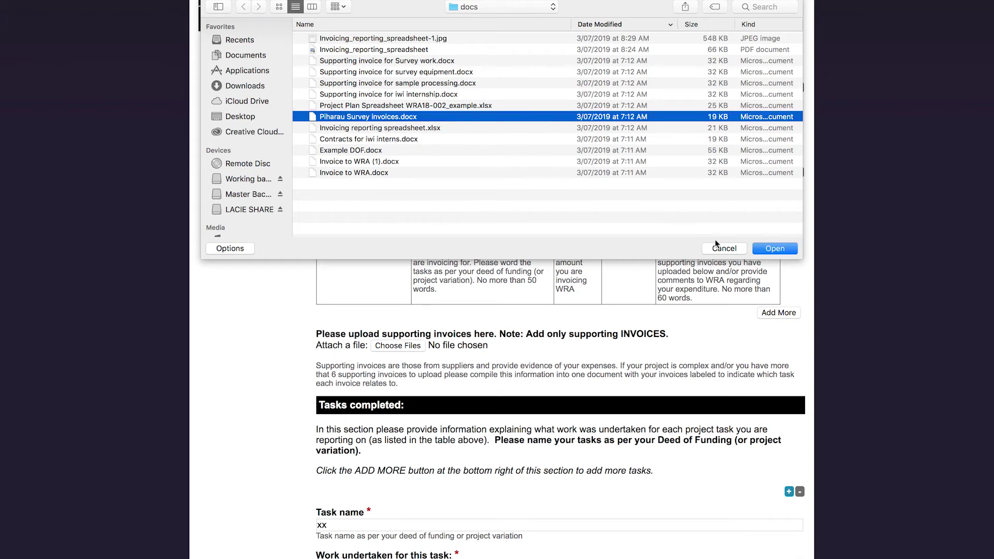
pyautogui.click(764, 250)
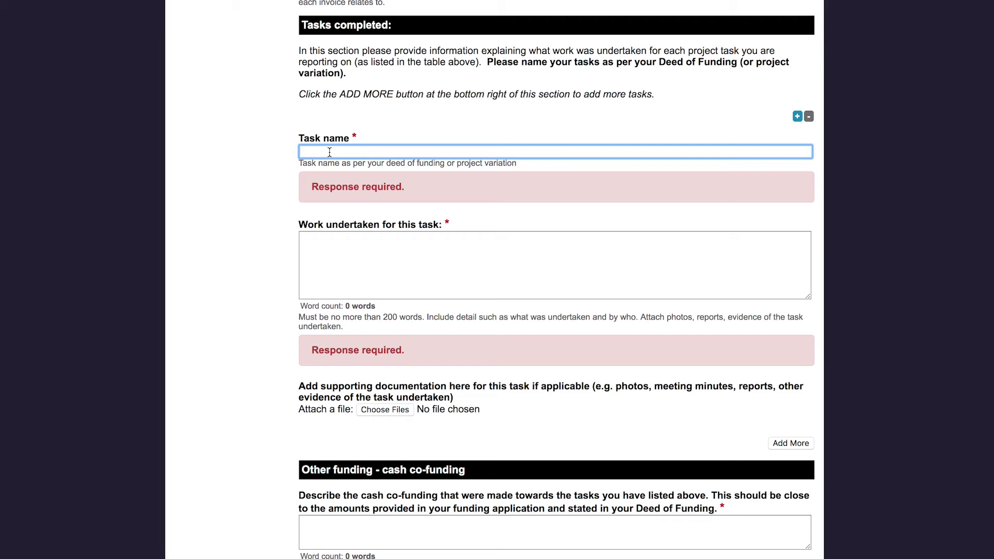
# - Name the task Piharau Survey and list its 16 surveys across Trout Creek, Tuna Stream, Sludge Creek, Smith Stream, Karamu Stream and tributaries
pyautogui.write('Piharau Survey')
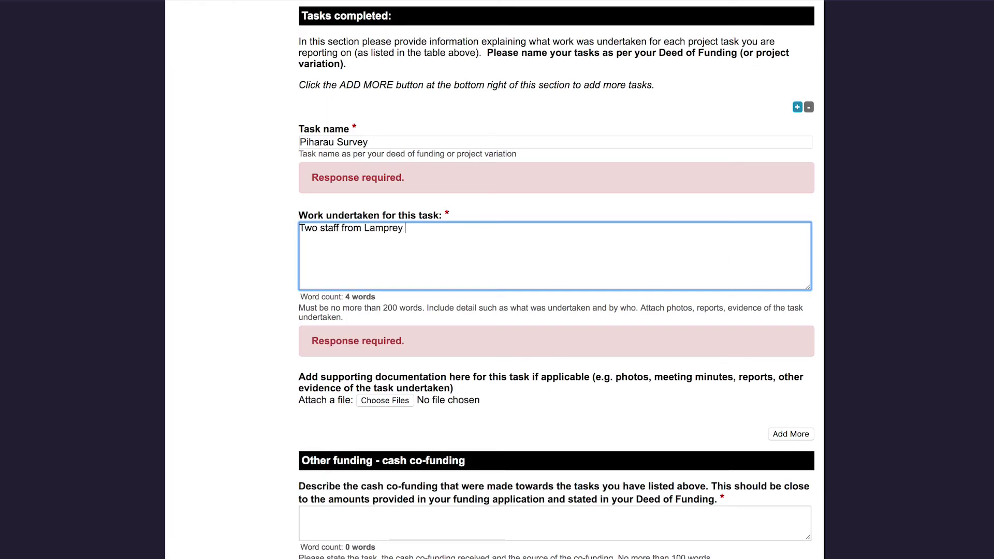
pyautogui.write('o iwi interns undertook 16 s')
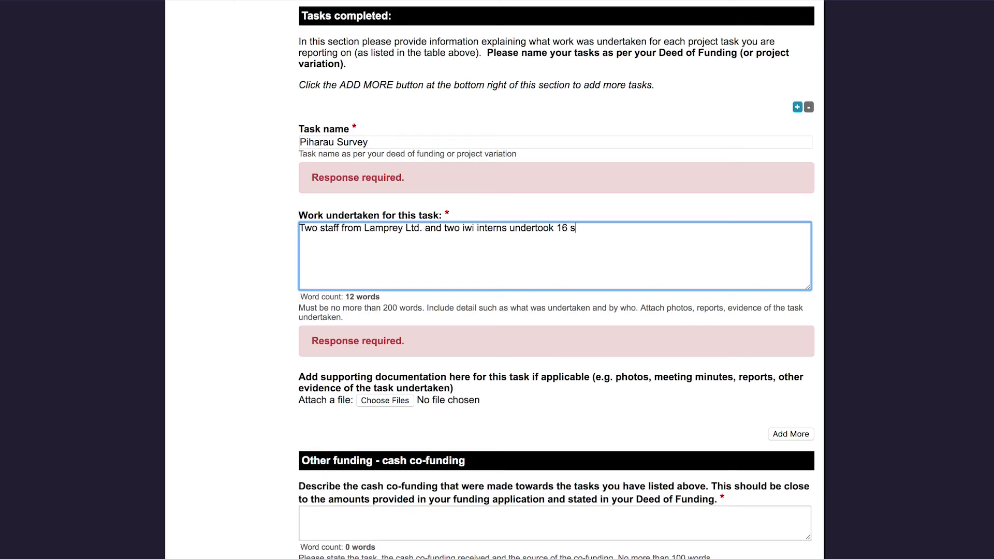
pyautogui.write('urveys across the following 8 waterways:')
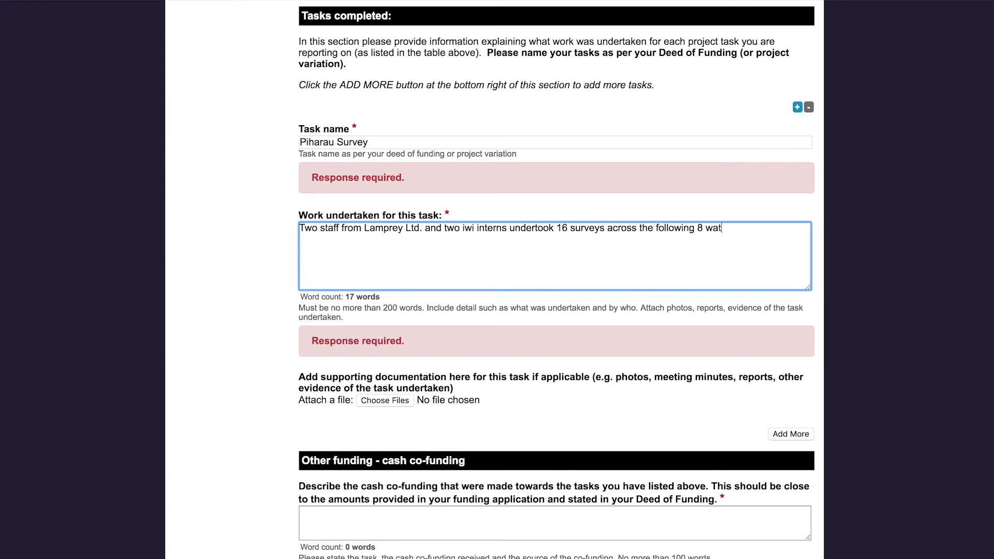
pyautogui.press('Return')
pyautogui.write('- Trout Creek')
pyautogui.press('Return')
pyautogui.write('- Unnamed tributary to Trout Creek')
pyautogui.press('Return')
pyautogui.write('- U')
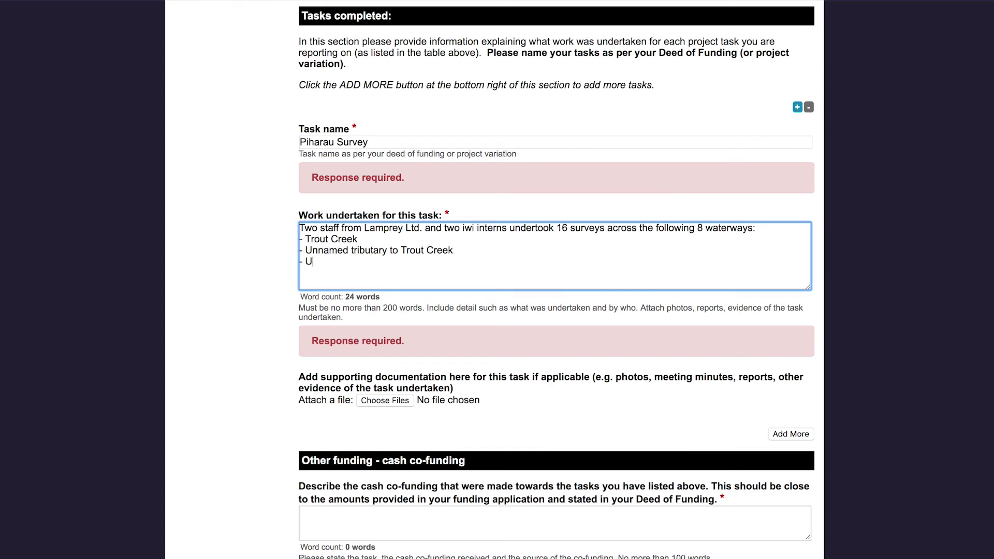
pyautogui.press('BackSpace')
pyautogui.write('Tuna Stream')
pyautogui.press('Return')
pyautogui.write('- Sludge Creek')
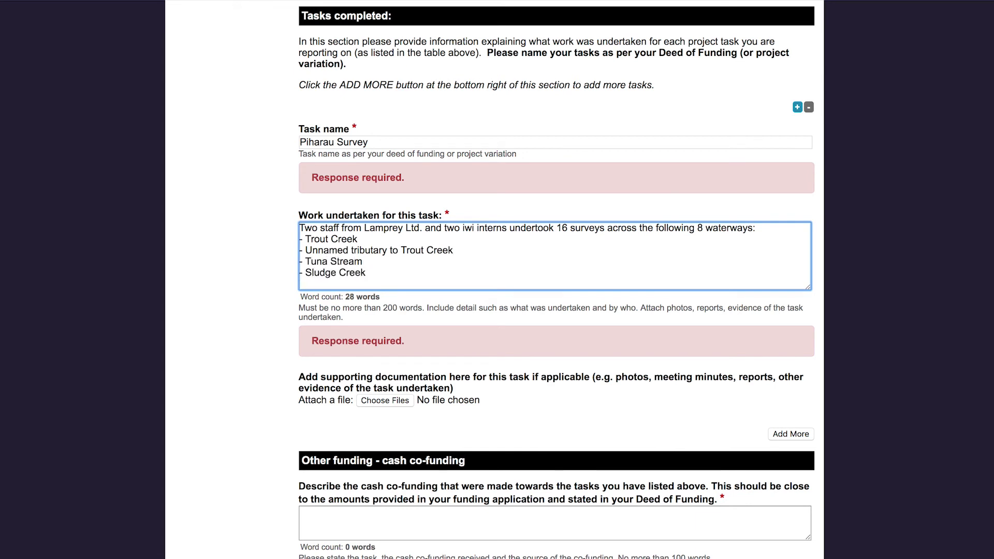
pyautogui.press('Return')
pyautogui.write('- Unnamed tributary to Sludge cre')
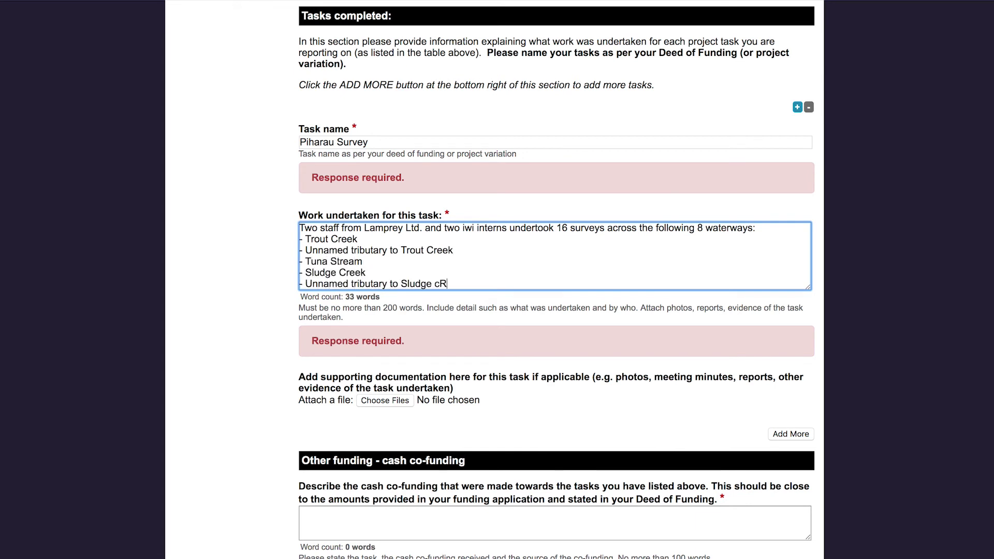
pyautogui.press('BackSpace')
pyautogui.press('BackSpace')
pyautogui.press('BackSpace')
pyautogui.write('Creek')
pyautogui.press('Return')
pyautogui.write('- Smith Stream')
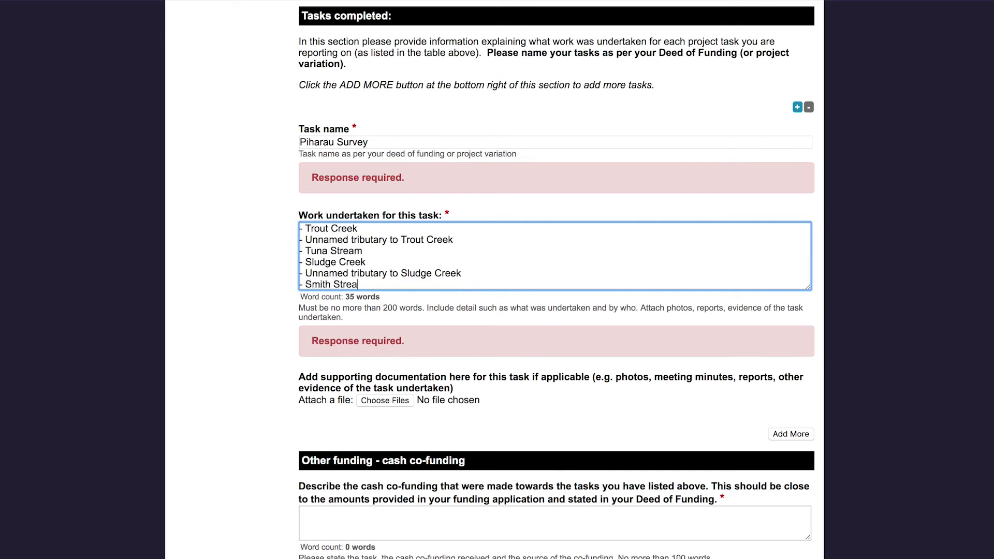
pyautogui.press('Return')
pyautogui.write('- Karamu st')
pyautogui.press('BackSpace')
pyautogui.press('BackSpace')
pyautogui.write('Stream')
pyautogui.press('Return')
pyautogui.press('Return')
# - Note the Marine Equipment Ltd. technicians' survey days and attach Survey Results and Map.docx
pyautogui.write('Two field te')
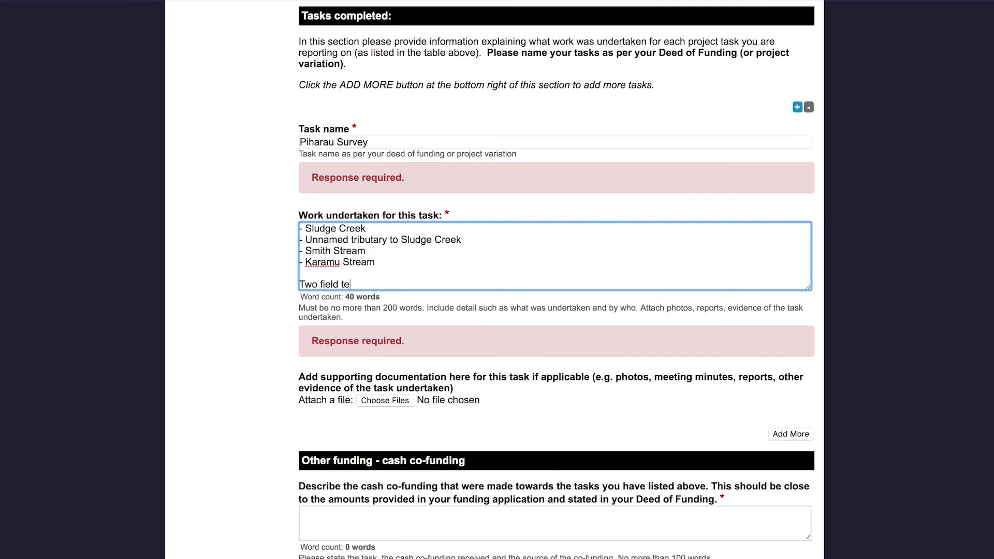
pyautogui.write('chnicians from Marine Equipment Ltd')
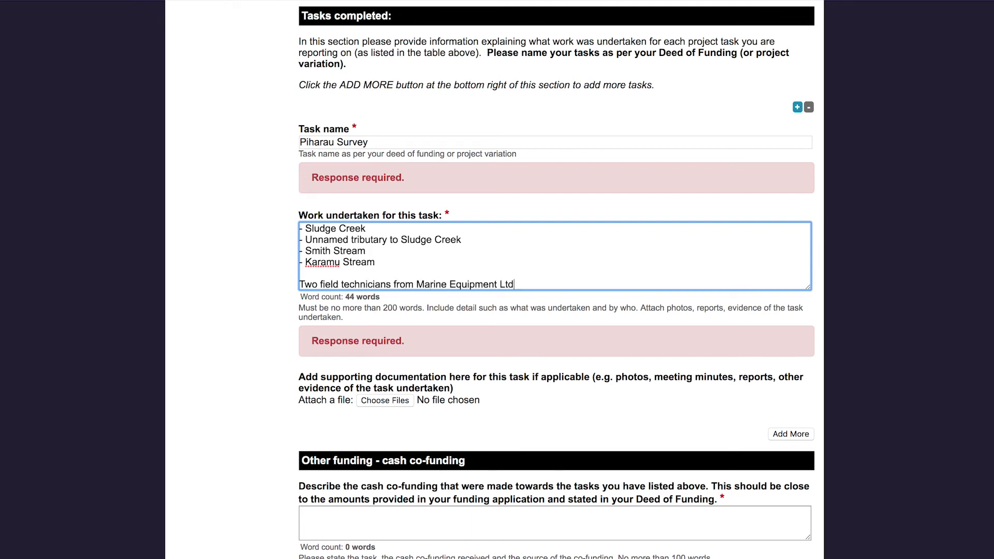
pyautogui.write('. also came along for two days of surveys.')
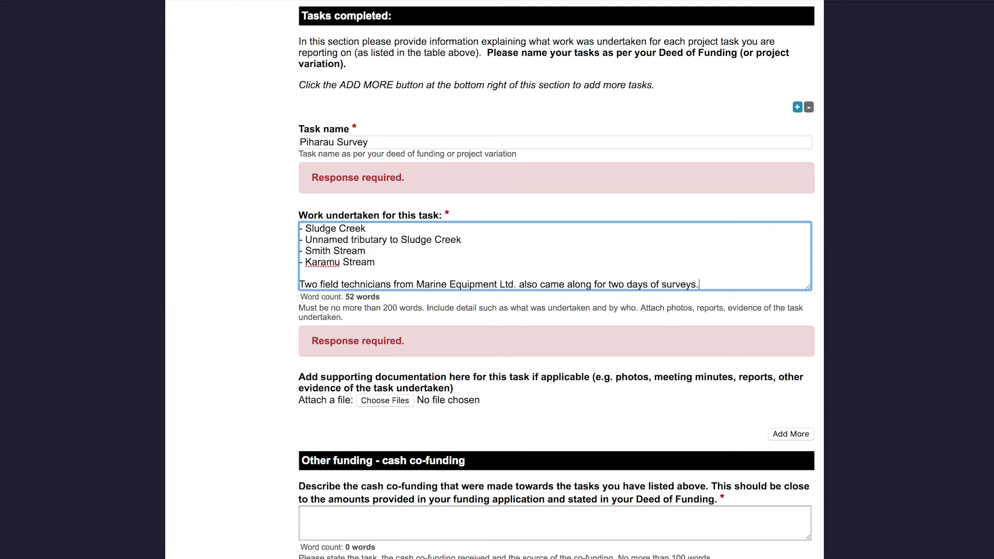
pyautogui.press('BackSpace')
pyautogui.write(', to show us how to carry o')
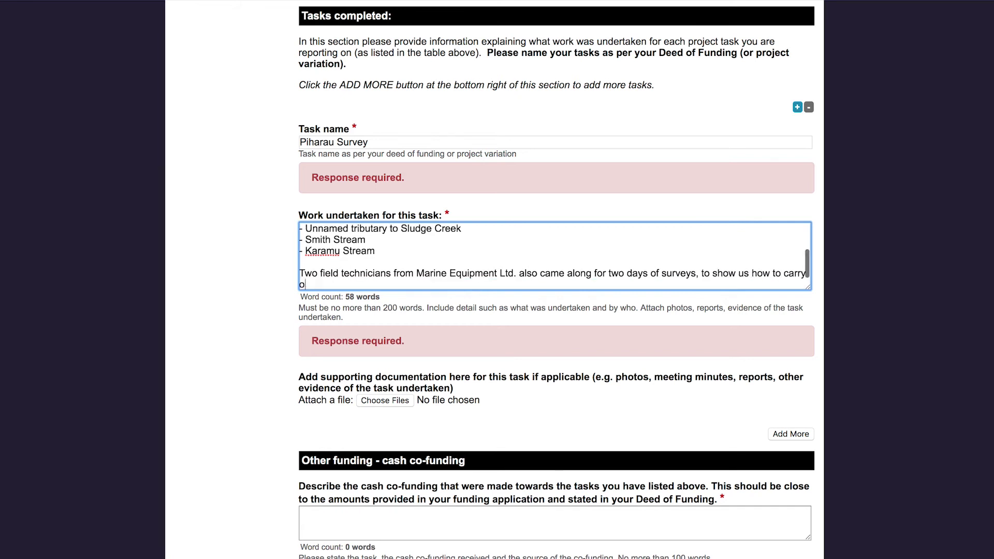
pyautogui.write('ut a newly developed survey technique.')
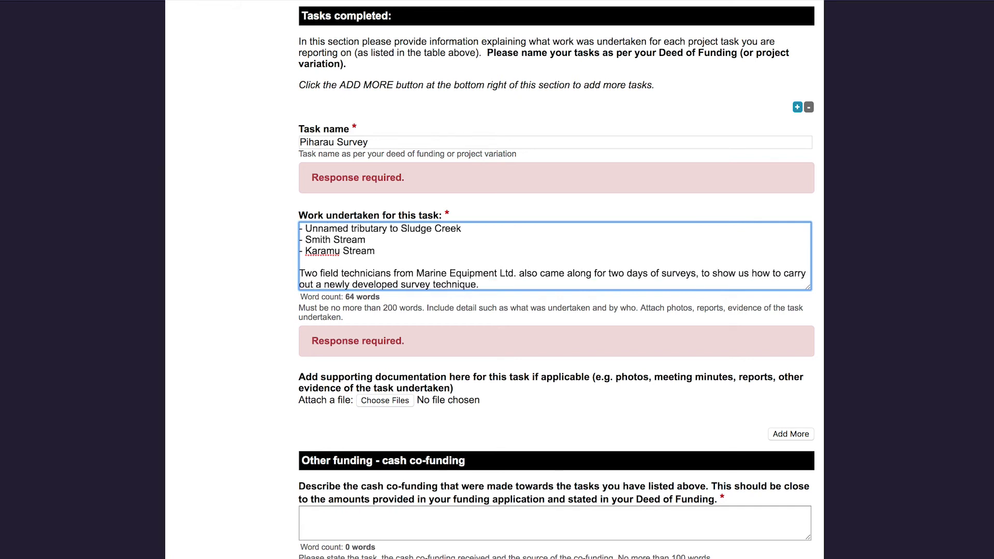
pyautogui.write(' They also provided 80 ho')
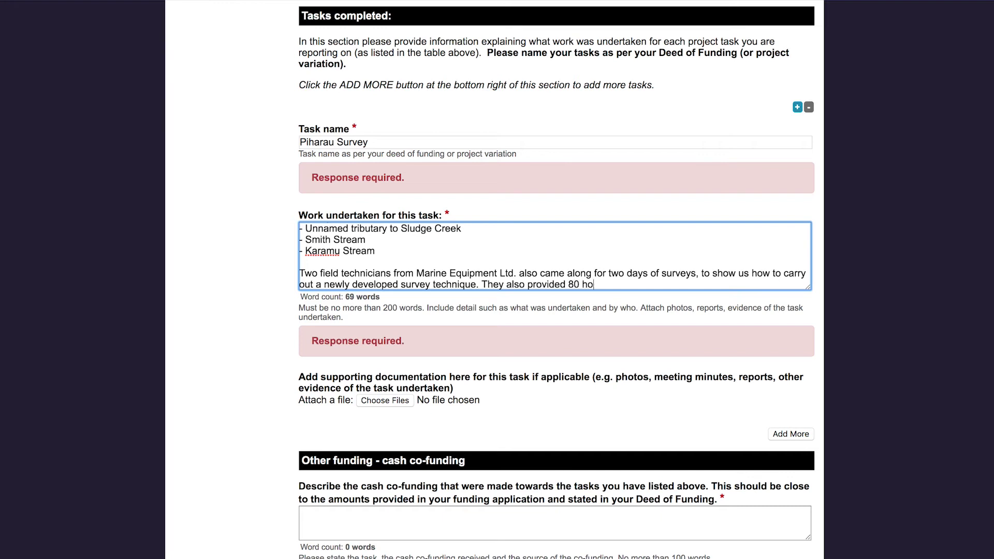
pyautogui.write('urs of time to assist in the ')
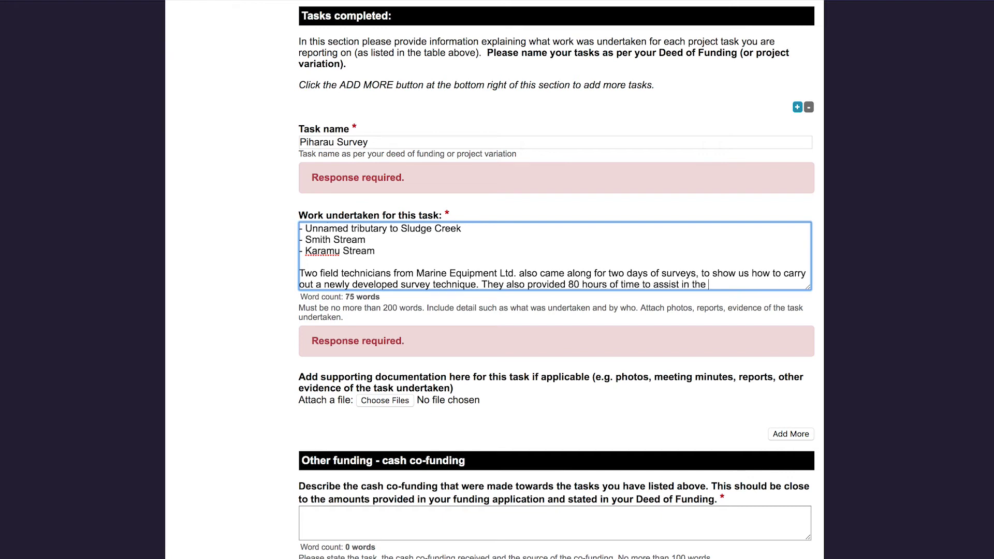
pyautogui.write('write up of the survey report.')
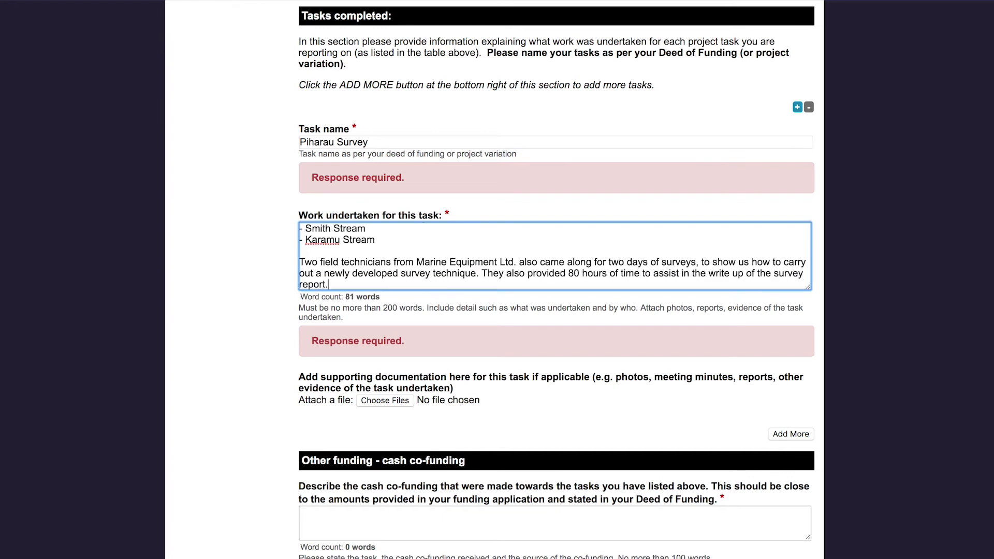
pyautogui.write('Survey work was undertaken')
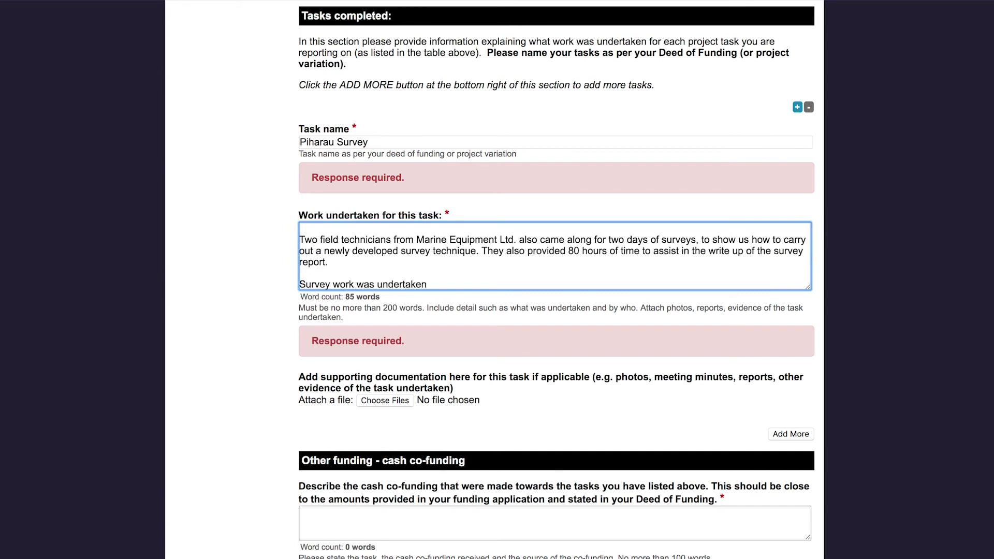
pyautogui.write(' during March and April 2019 and ')
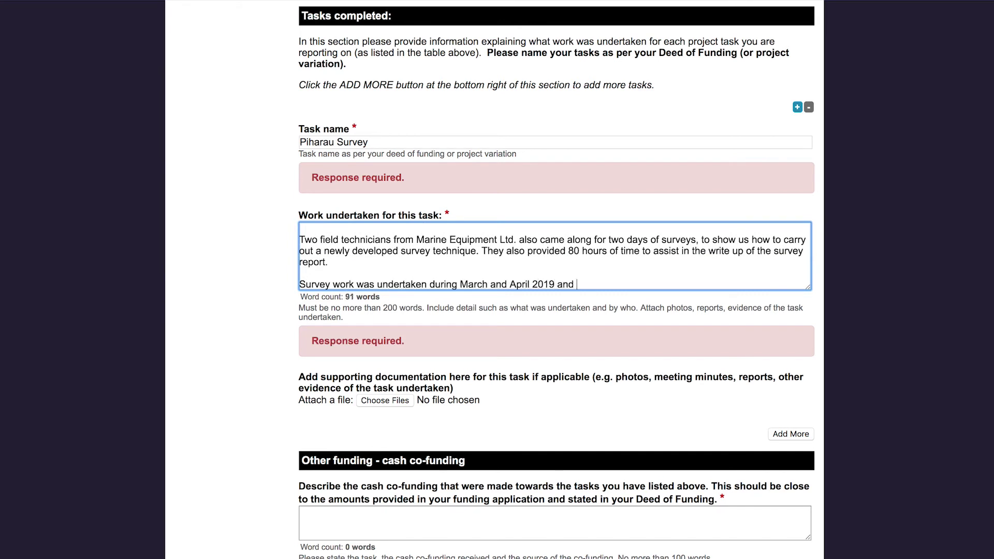
pyautogui.write('a full report of the survey results is attached along with a map ')
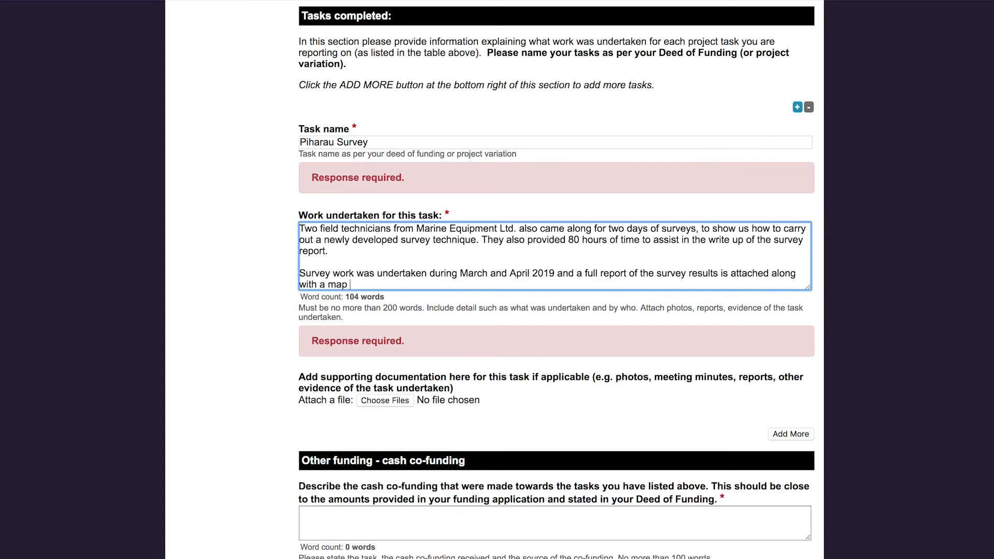
pyautogui.write('showing the exact location of the surveys')
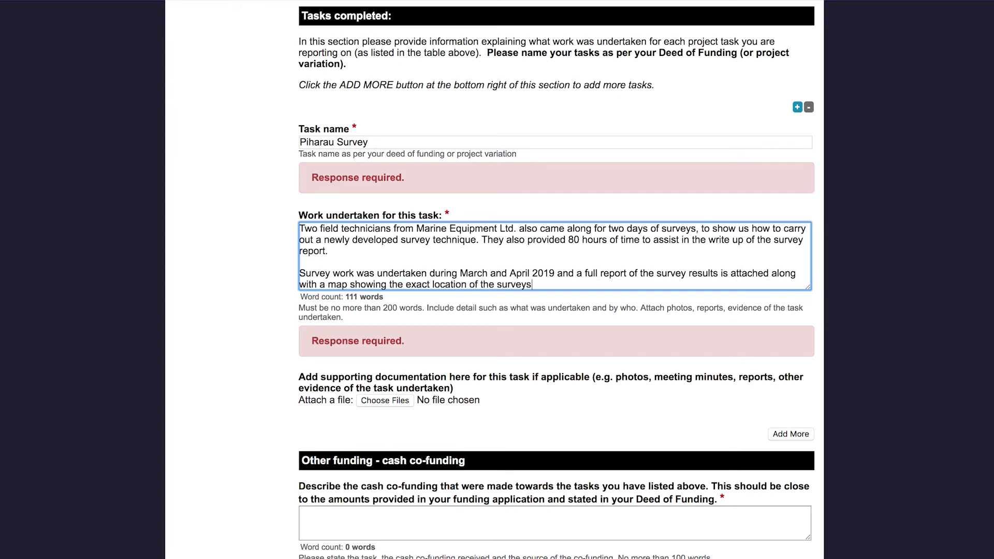
pyautogui.write('.')
pyautogui.scroll(-1, 469, 382)
pyautogui.click(469, 380)
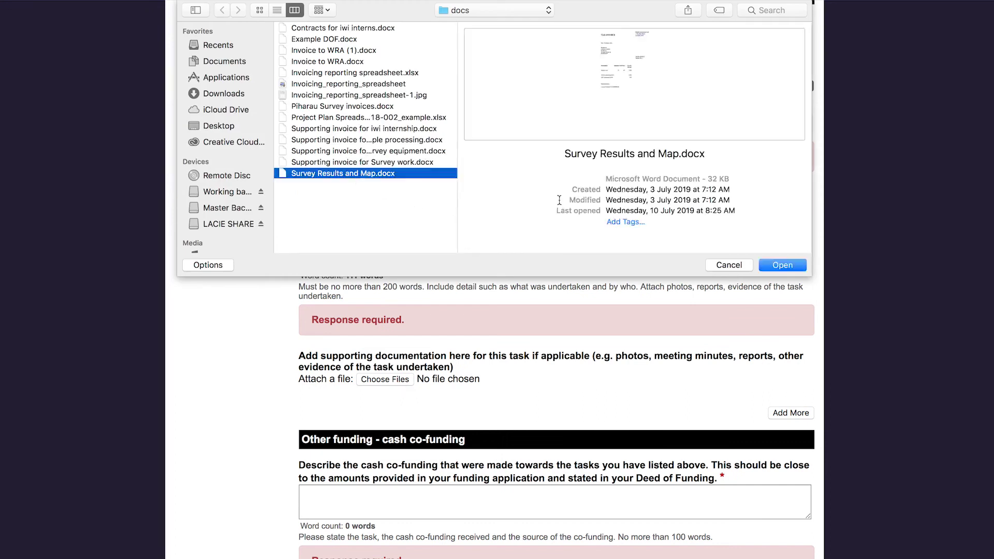
pyautogui.press('Return')
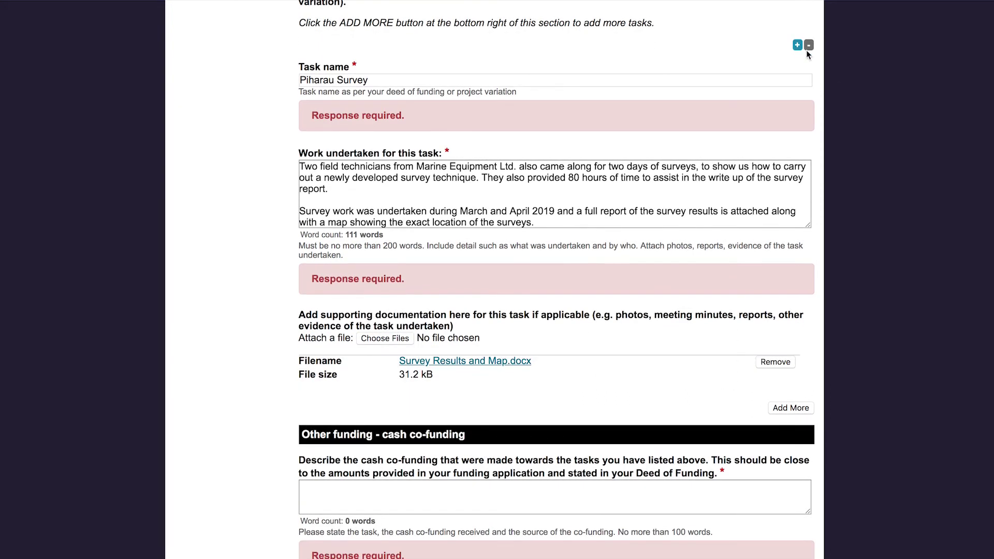
# - Add an 'Internship for two iwi interns' task describing the two Waikato Tainui interns' involvement
pyautogui.click(798, 45)
pyautogui.click(444, 136)
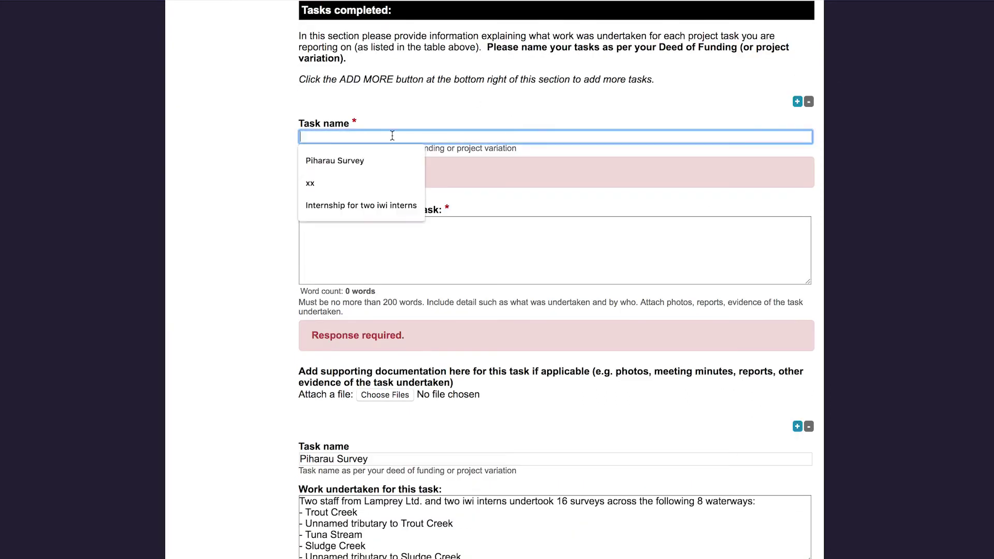
pyautogui.write('Internship for two iwi')
pyautogui.click(361, 160)
pyautogui.click(358, 231)
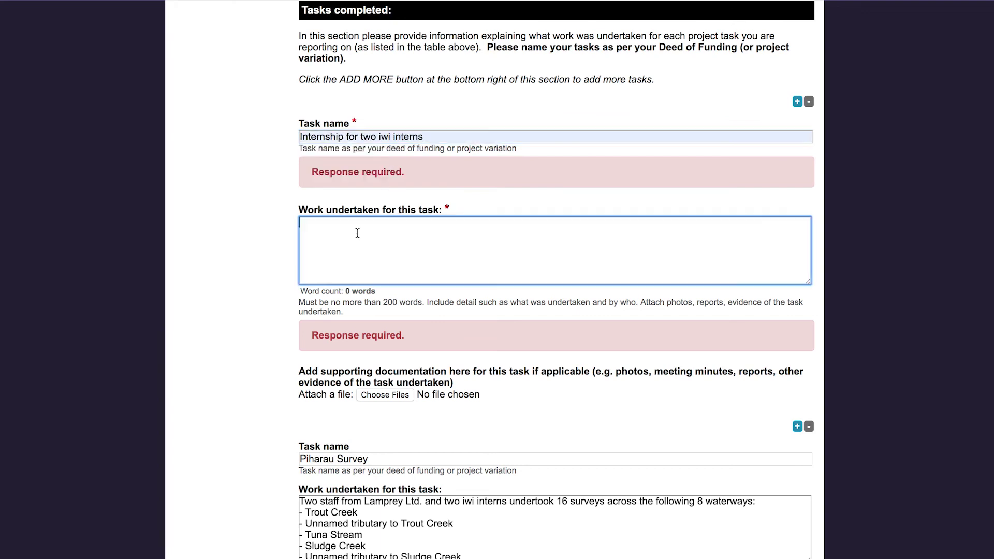
pyautogui.write('Waikato Tainui provided two iwiw interns')
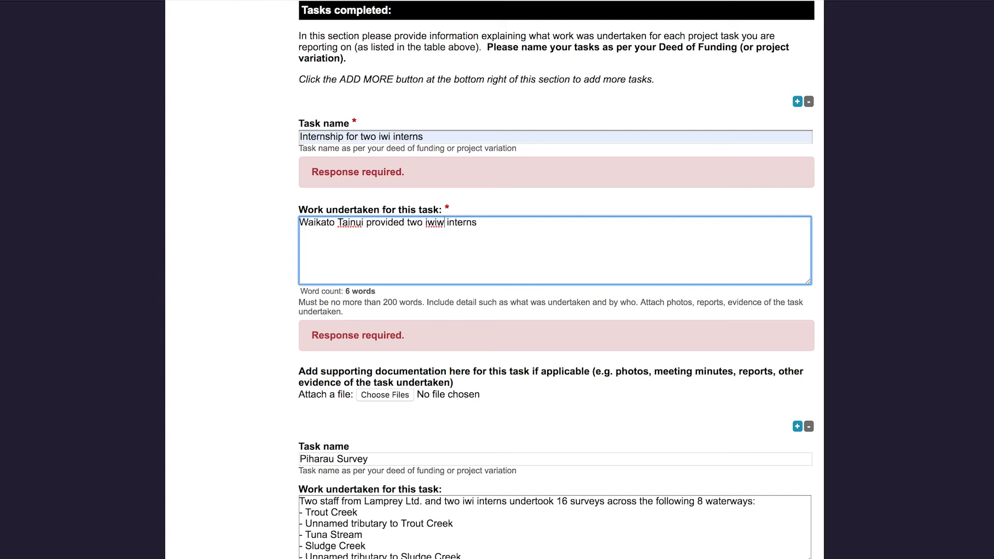
pyautogui.press('BackSpace')
pyautogui.write('to be involved in the project. Both interns were in the proc')
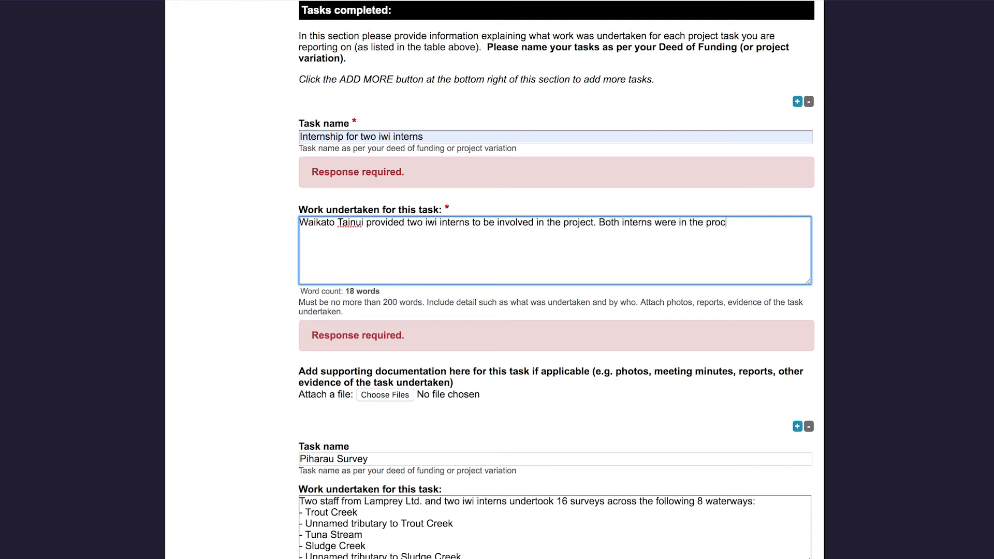
pyautogui.write('ess of completing their BSc at W')
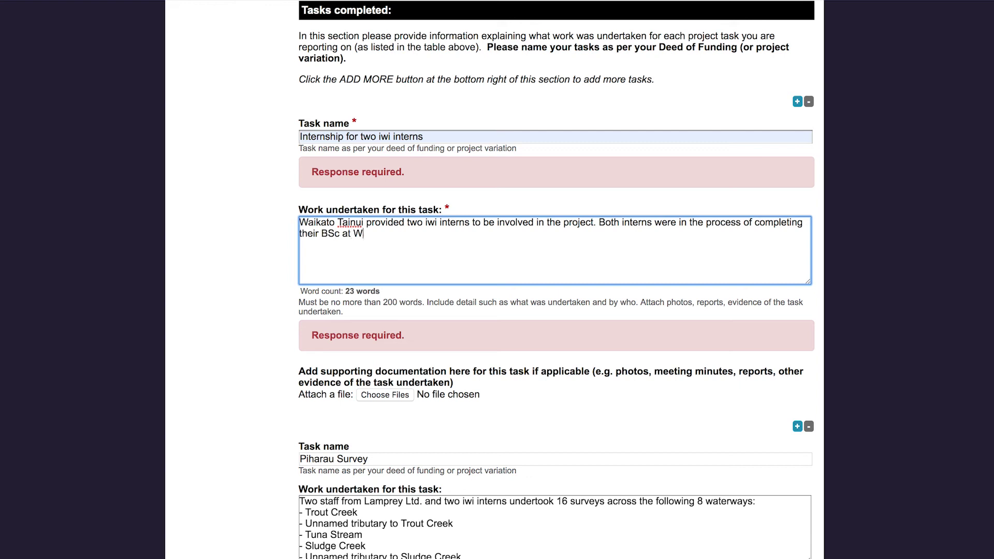
pyautogui.write('aikato University and this work formed part of their')
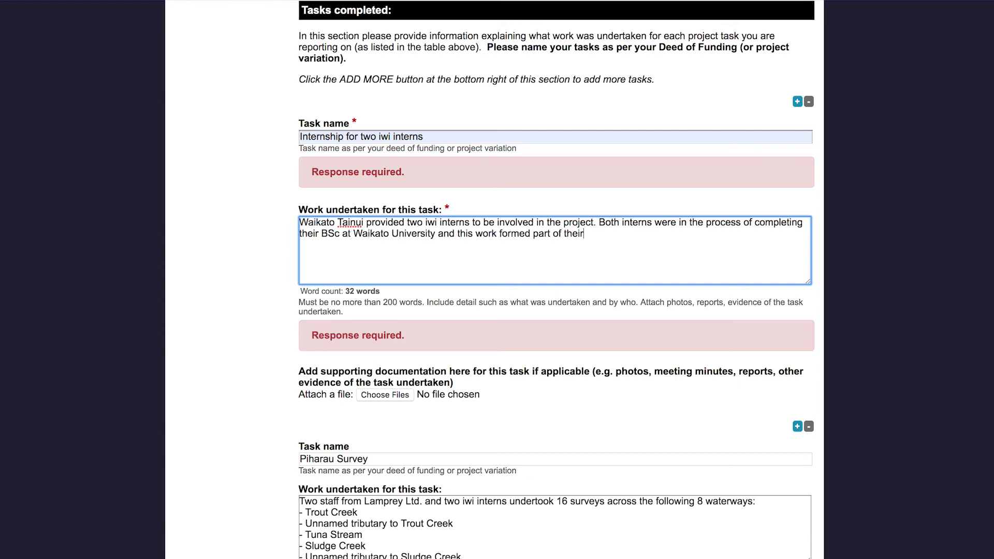
pyautogui.write(' work placement for their ')
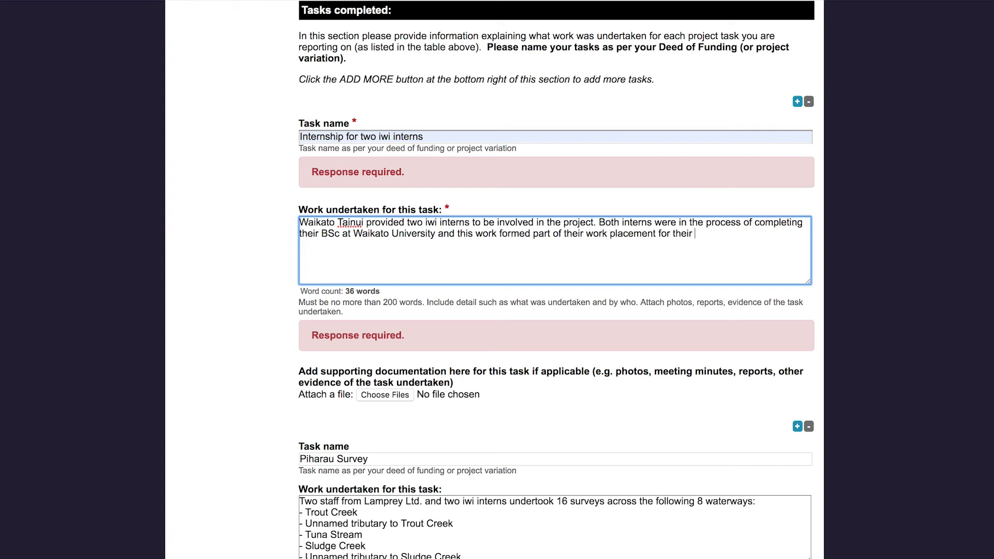
pyautogui.write('degree course. Contracts for their employment are')
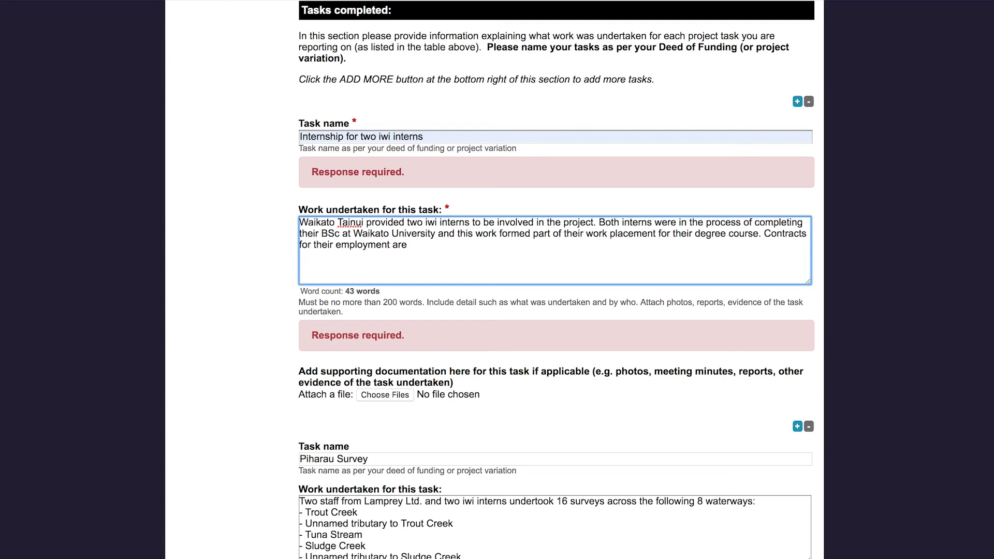
pyautogui.write(' attached.')
# - Attach the Contracts for iwi interns document to the internship task
pyautogui.click(390, 396)
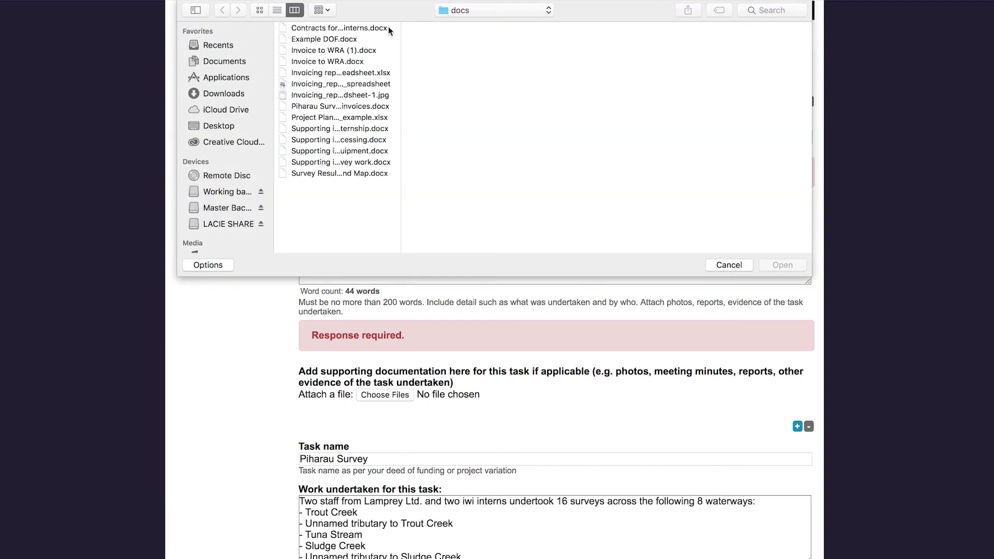
pyautogui.click(386, 28)
pyautogui.click(773, 264)
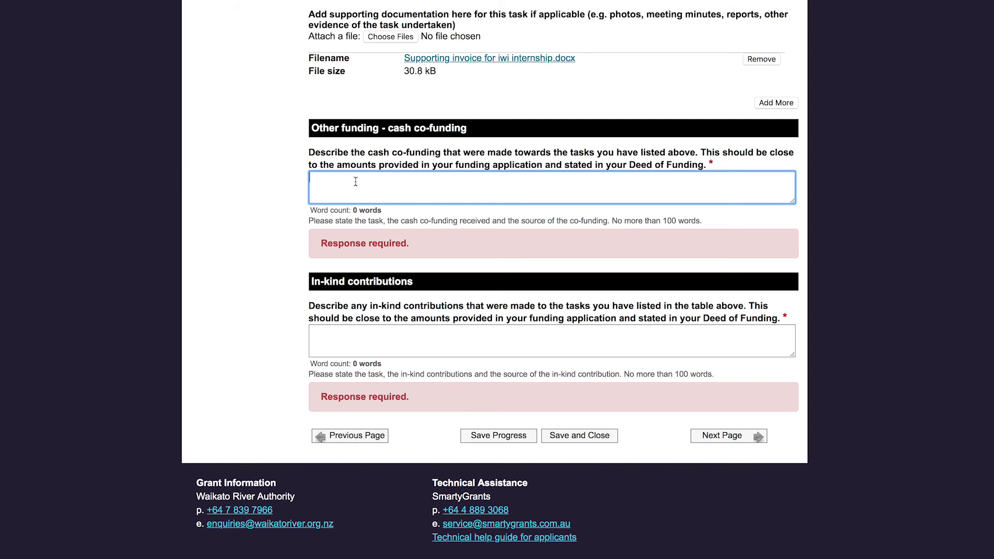
# - Enter '$12000 was contributed to the two iwi interns from Waikato Tainui.' as cash co-funding
pyautogui.write('$12000 was contributed to')
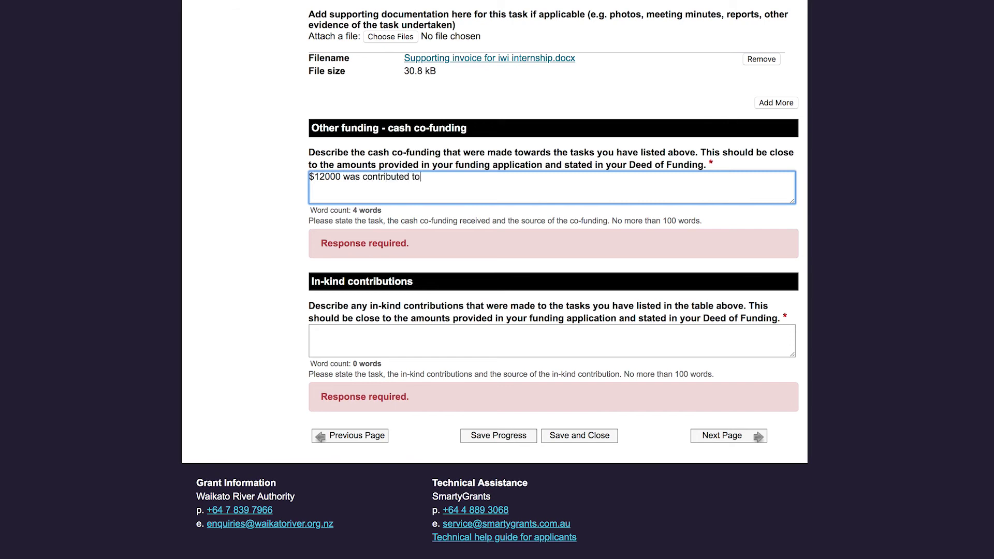
pyautogui.write(' the two iwi interns from')
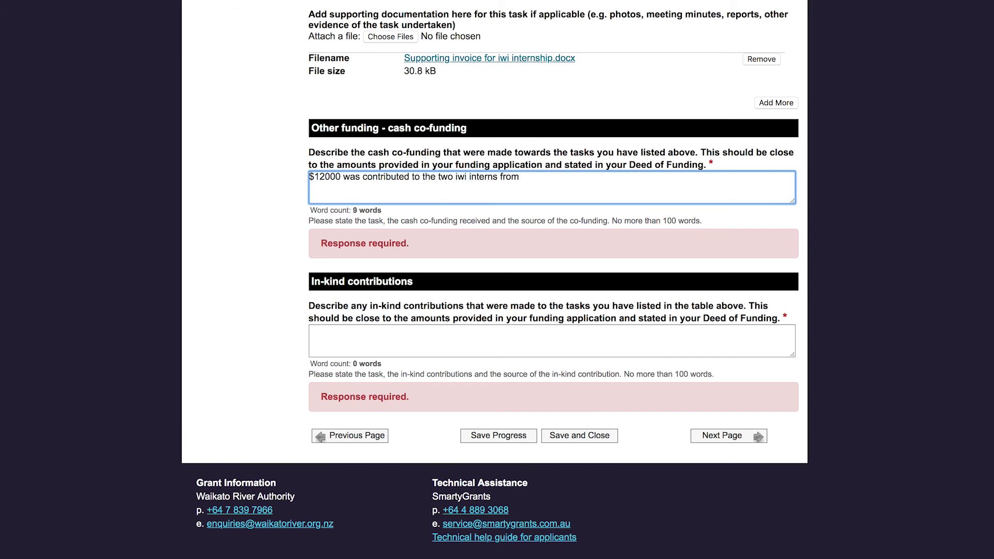
pyautogui.write(' Waikato Tainui')
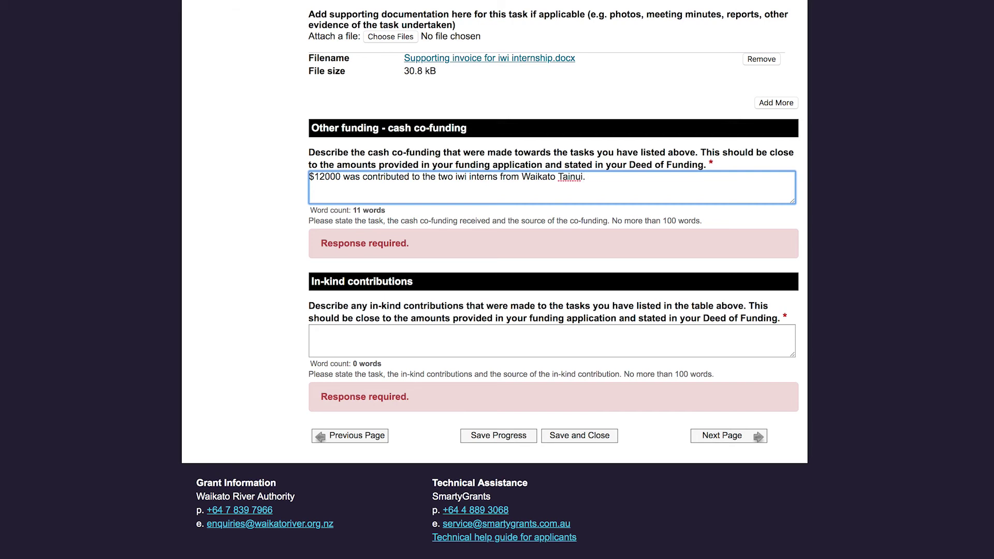
pyautogui.write('.')
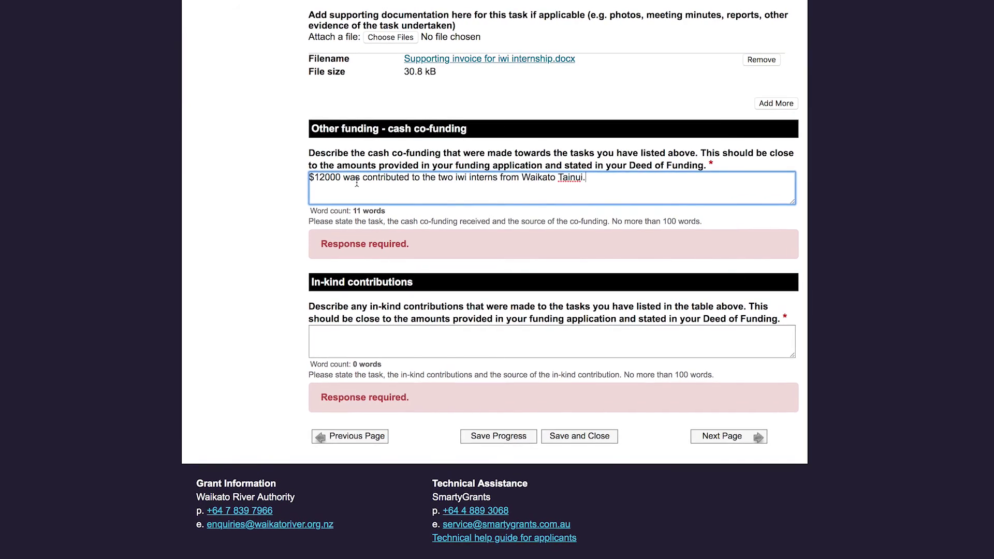
pyautogui.click(353, 333)
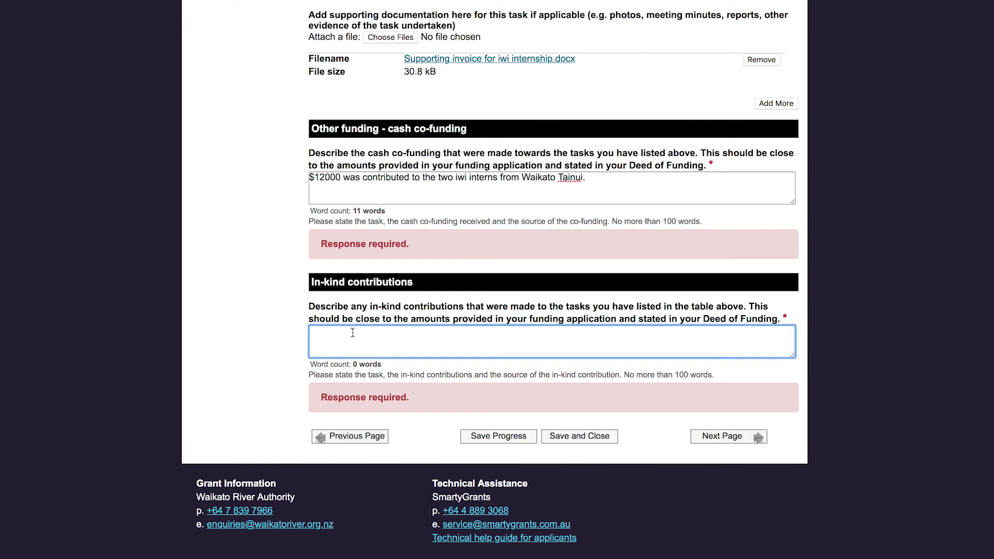
# - Describe the in-kind contribution: 80 hours of senior field technician time from Marine Equipment Ltd., worth $10 000
pyautogui.write('80 hours of senior field technician')
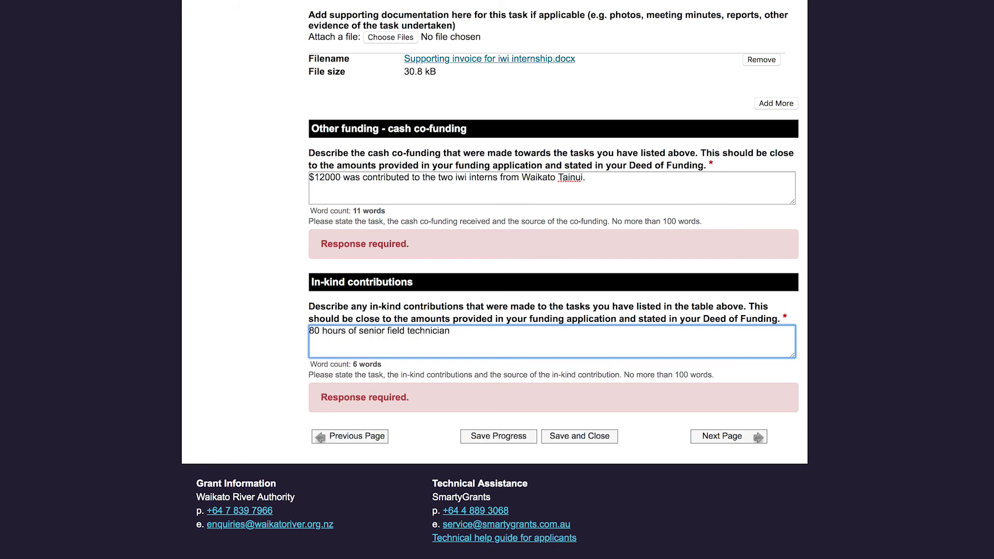
pyautogui.write(' time was donated by ')
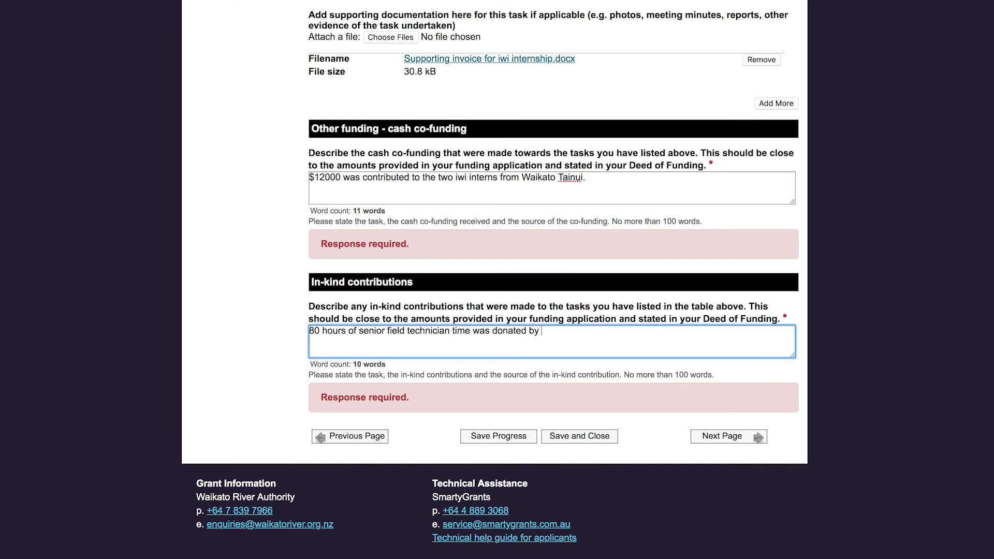
pyautogui.write('Marine Equipment Ltd. to the value of 10')
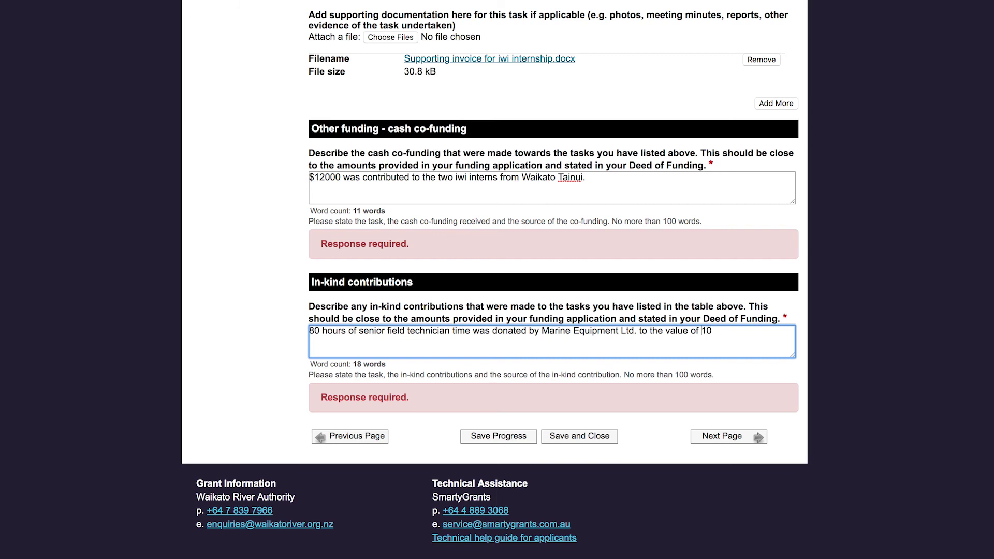
pyautogui.write('$')
pyautogui.press('Right')
pyautogui.press('Right')
pyautogui.write('000')
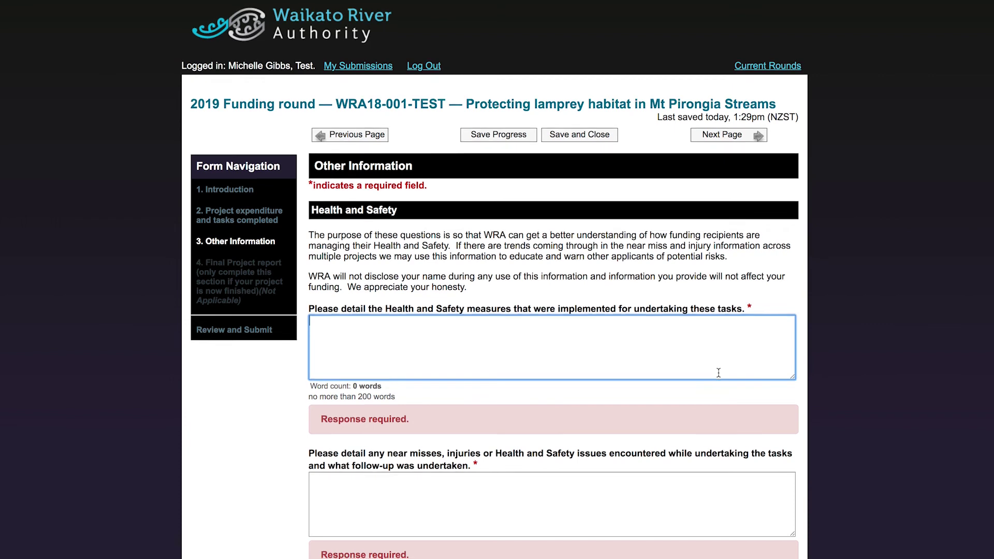
# - Describe the daily tool box talks and avoiding paper wasp nests, then report the technician's sprained ankle
pyautogui.scroll(-3, 719, 372)
pyautogui.scroll(-1, 719, 373)
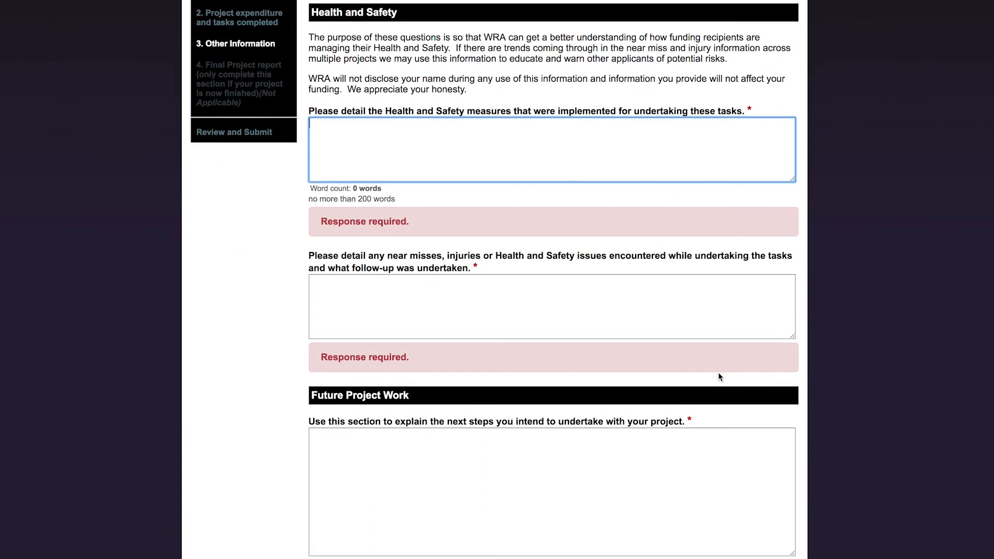
pyautogui.write('On the day of each survey a full "tool box" discussion was held to discuss the workplace hazards and measures')
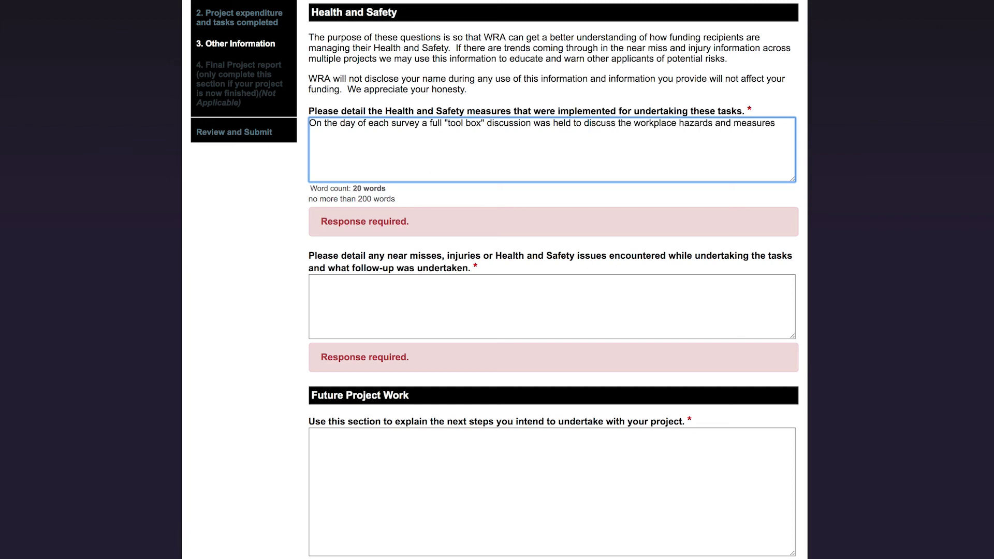
pyautogui.write(' in place to mitigate these')
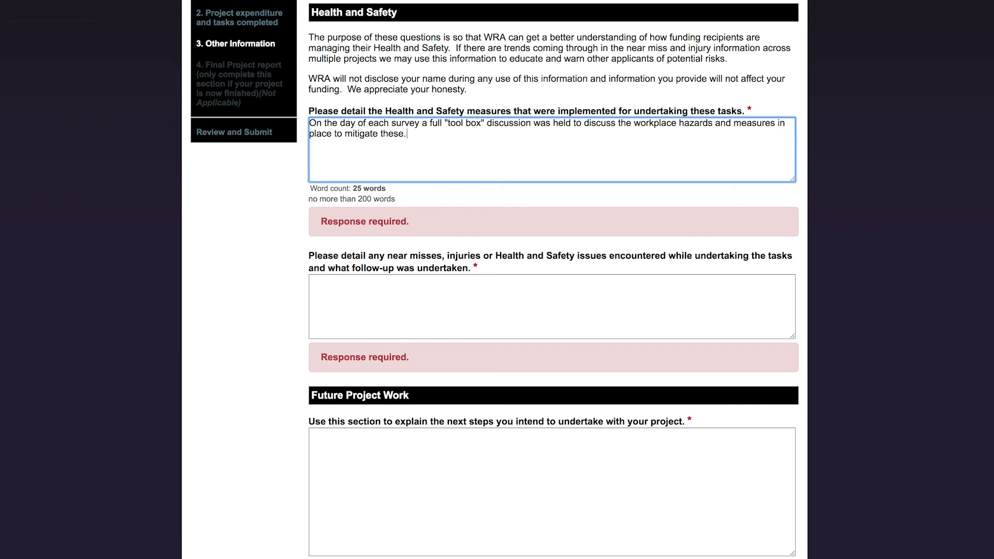
pyautogui.write('. An additional hazard was')
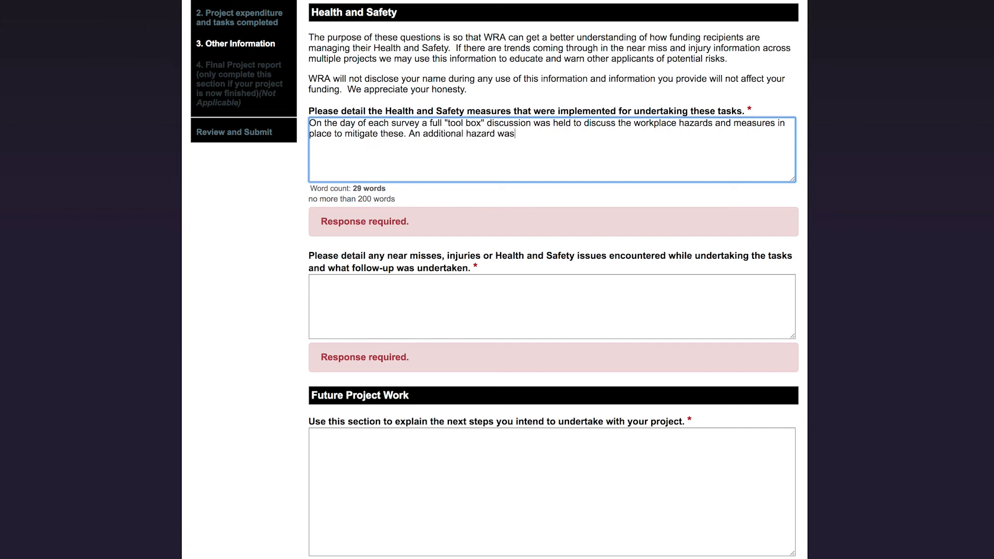
pyautogui.write(' added as a result of this mee')
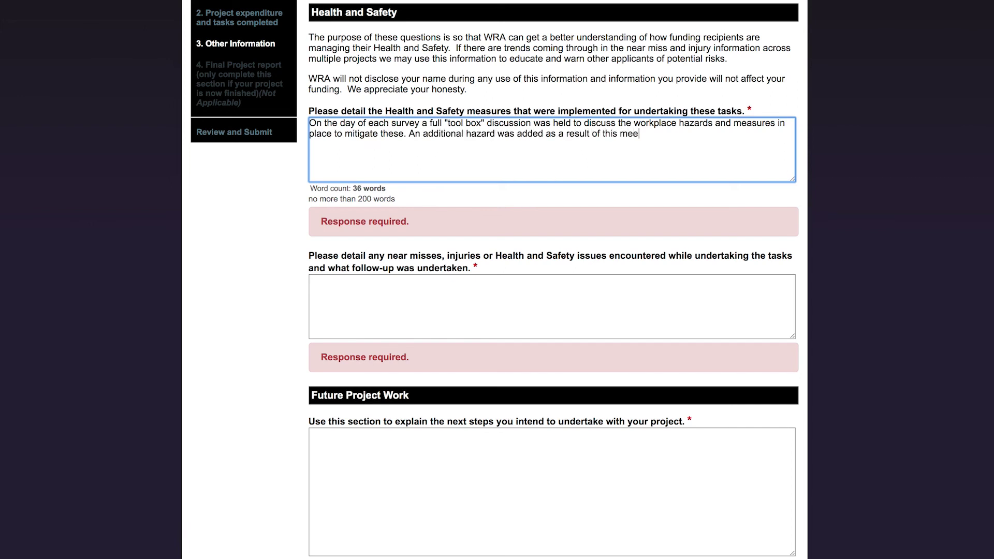
pyautogui.write("ting - this was 'paper wasps nes")
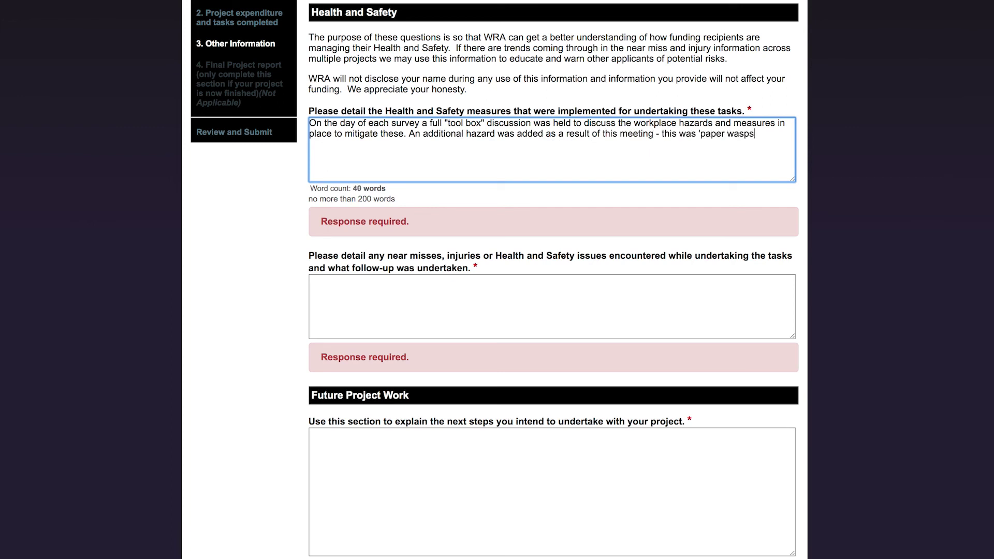
pyautogui.press('BackSpace')
pyautogui.press('BackSpace')
pyautogui.press('BackSpace')
pyautogui.press('BackSpace')
pyautogui.press('BackSpace')
pyautogui.write("nests' and the decision was made to avoid the area where a p")
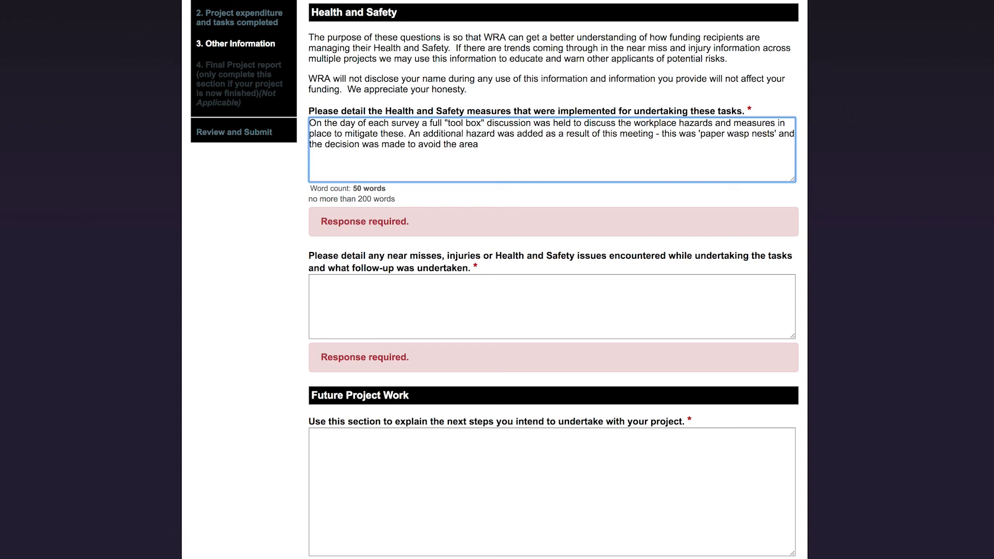
pyautogui.write('aper wasp nest was found.')
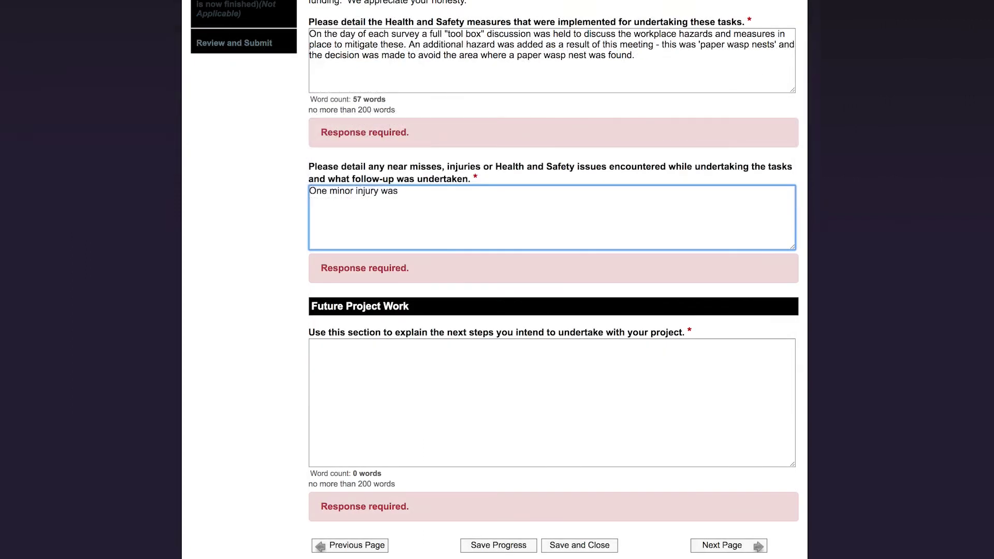
pyautogui.write('reported - one of the field technicians tripped over a rock and sprained his ankle. His ankle was treated by placing it in the cold water of the stream to prevent any')
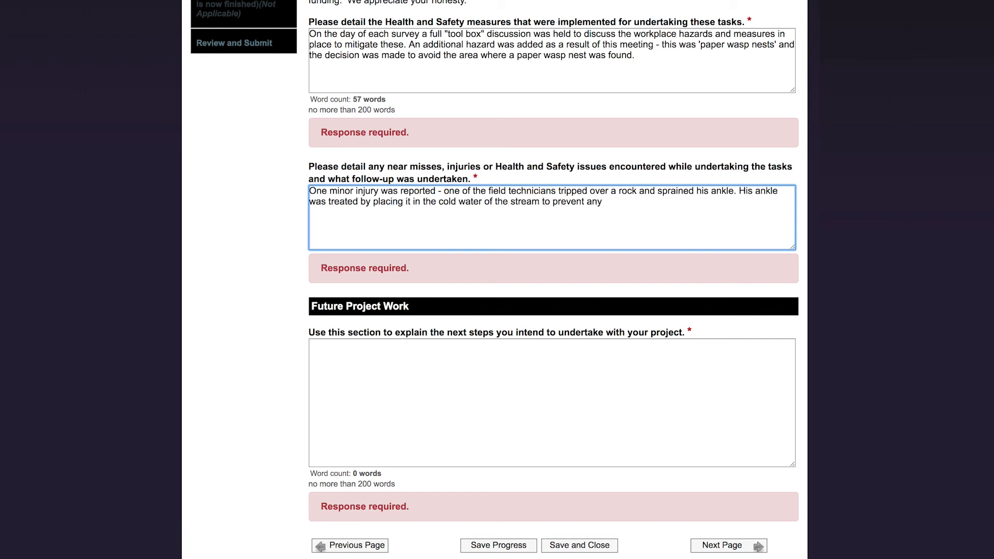
pyautogui.write(' severe swelling.')
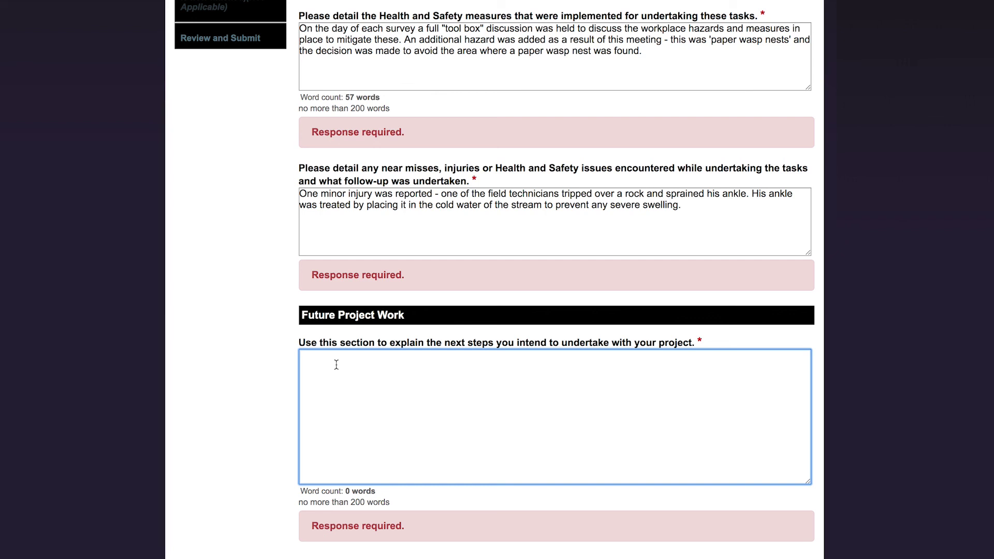
# - State that the project follows the Deed of Funding, with landowner fencing starting next March
pyautogui.write('The next phase of the project')
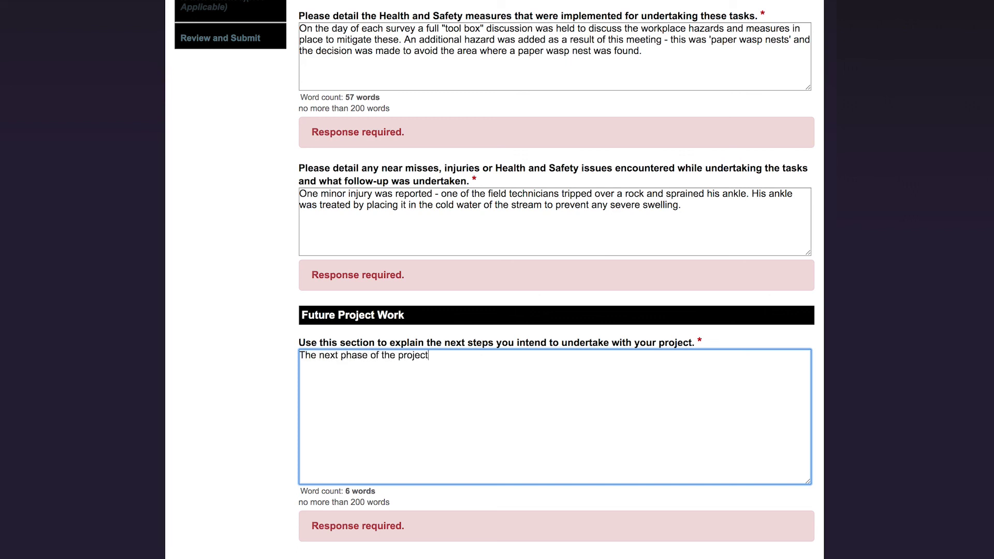
pyautogui.write(' is to progress as planne')
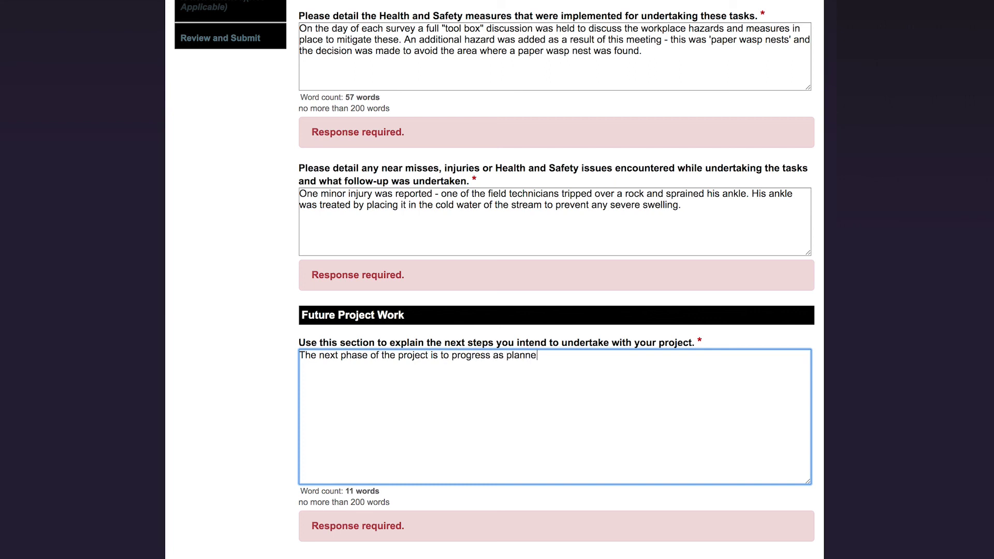
pyautogui.write('d in our Deed of Funding. A')
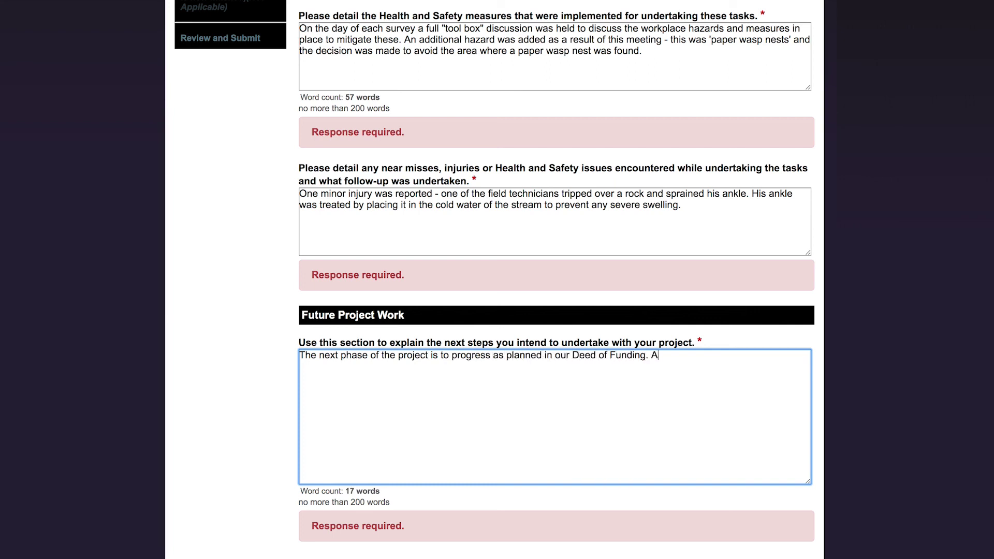
pyautogui.write('greements have been reached with landowners regarding fencing and planting of the waterway and fencing is scheduled to start in March next year.')
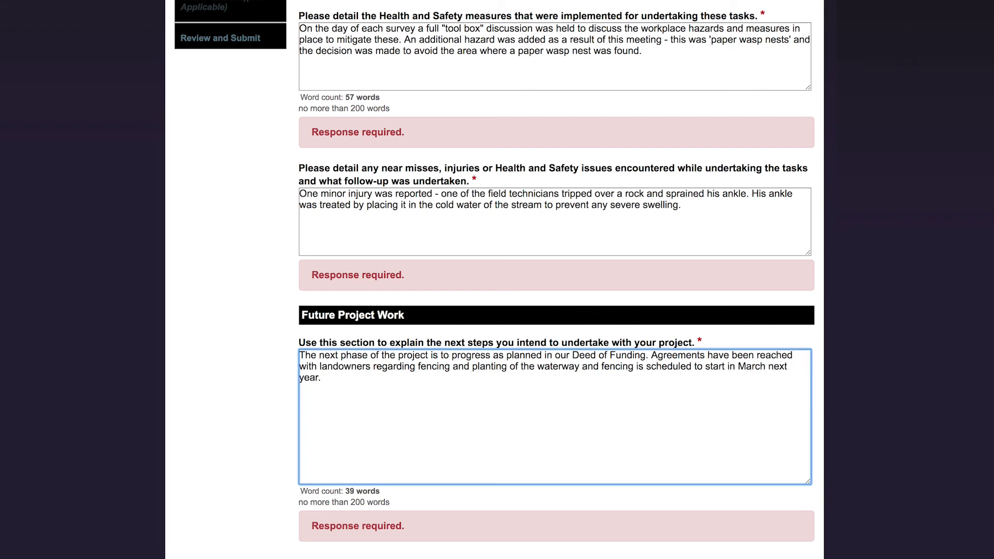
pyautogui.scroll(-3, 480, 422)
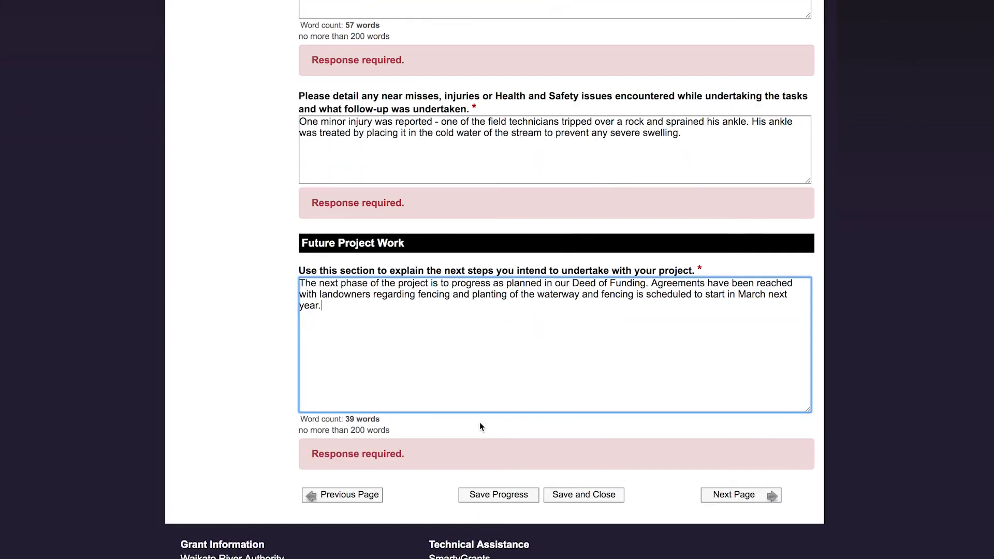
# - Review the completed form and submit the project report for application WRA18-001-TEST
pyautogui.click(722, 498)
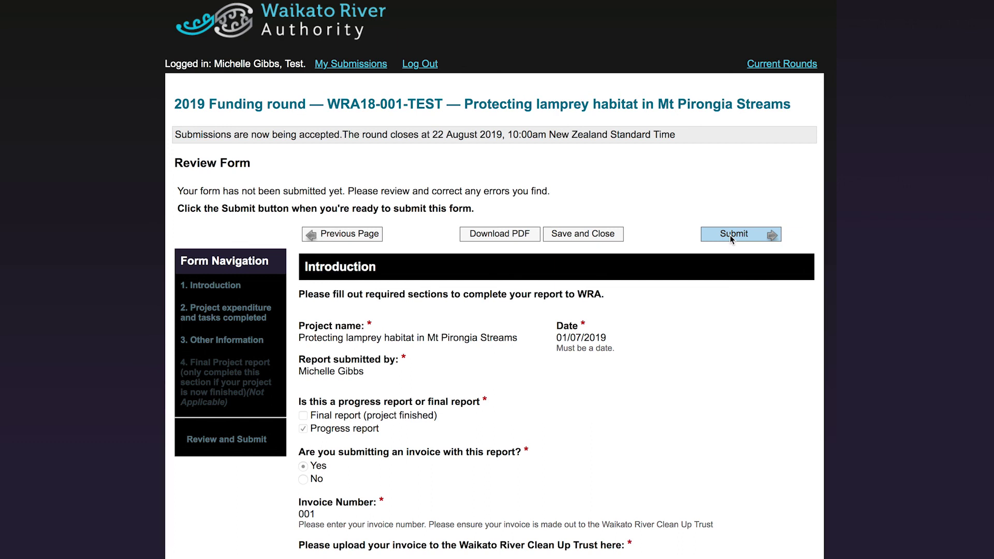
pyautogui.click(730, 236)
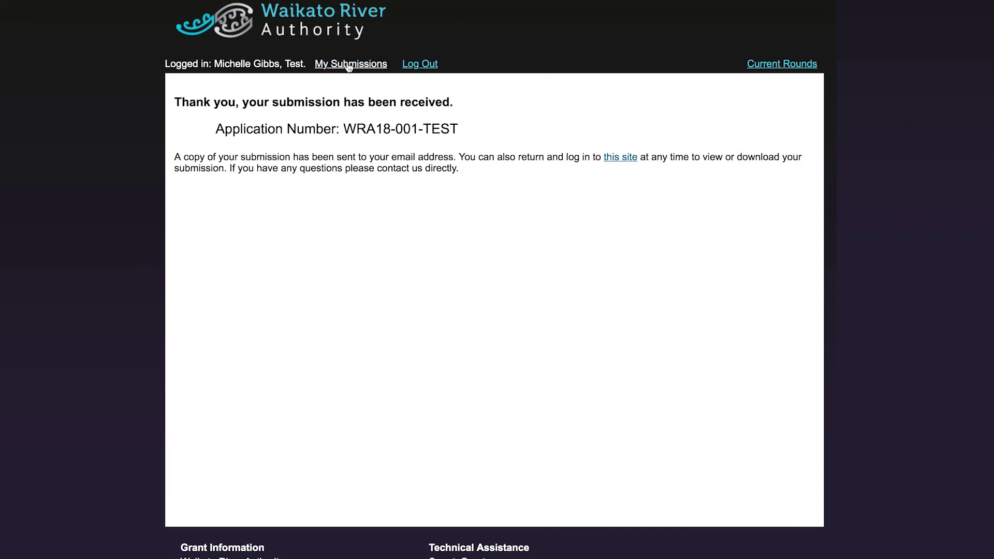
# - Open My Submissions to see the Project Report listed as submitted on 3 July 2019
pyautogui.click(348, 65)
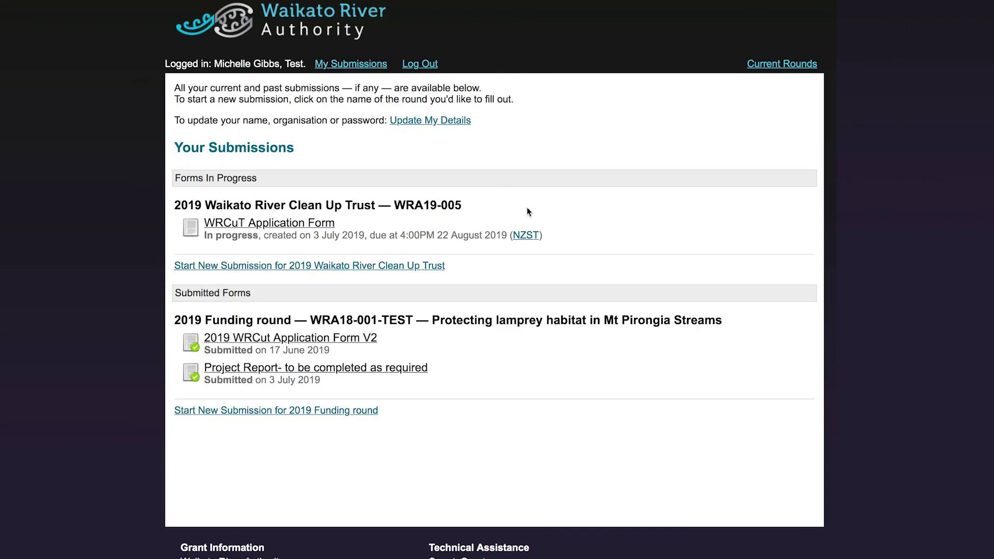